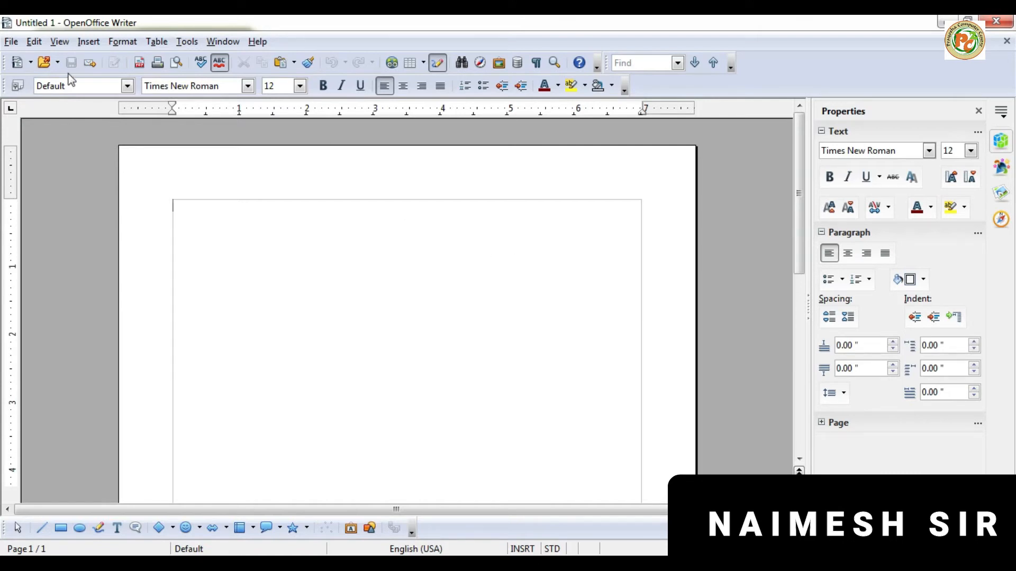
Start inserting an index or table into the blank document and set its title to "Index"
{"action": "left_click", "coordinate": [89, 43]}
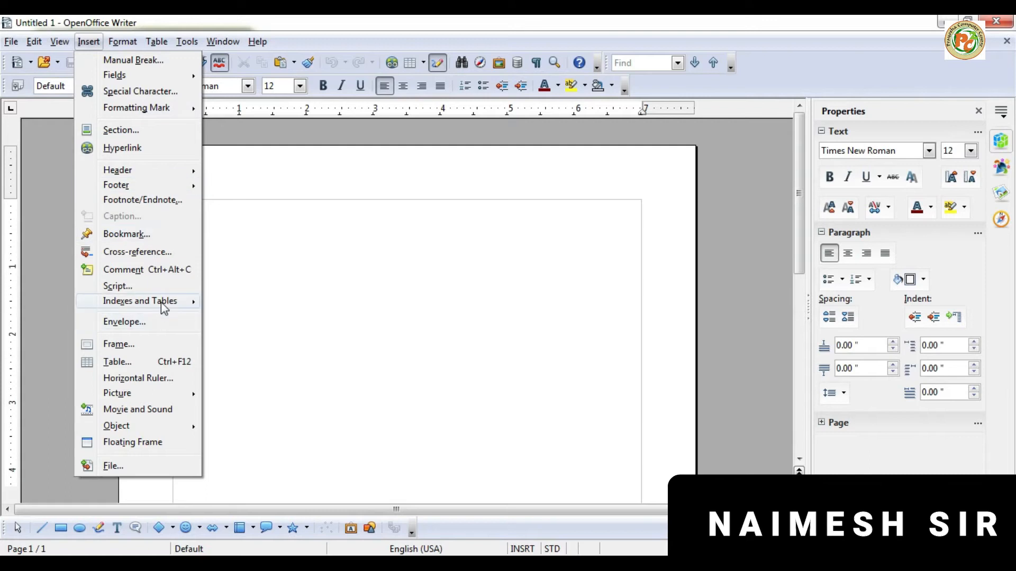
{"action": "mouse_move", "coordinate": [158, 304]}
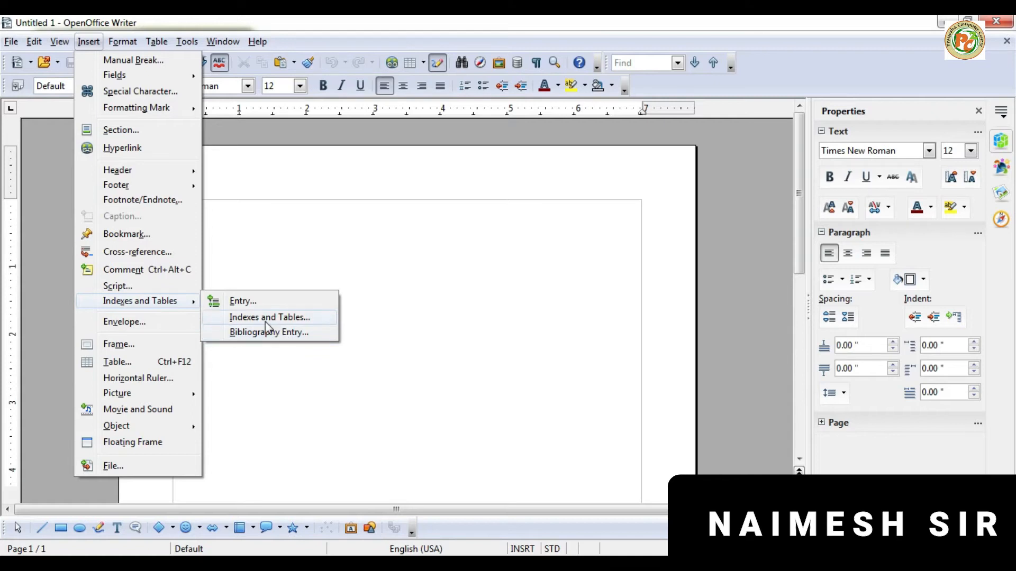
{"action": "left_click", "coordinate": [283, 317]}
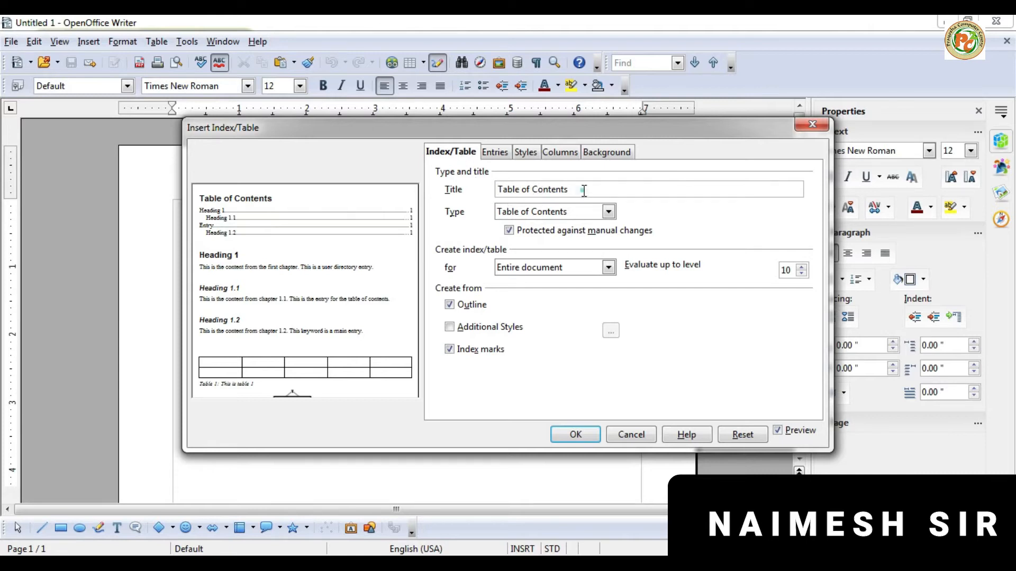
{"action": "left_click_drag", "start_coordinate": [584, 191], "coordinate": [496, 195]}
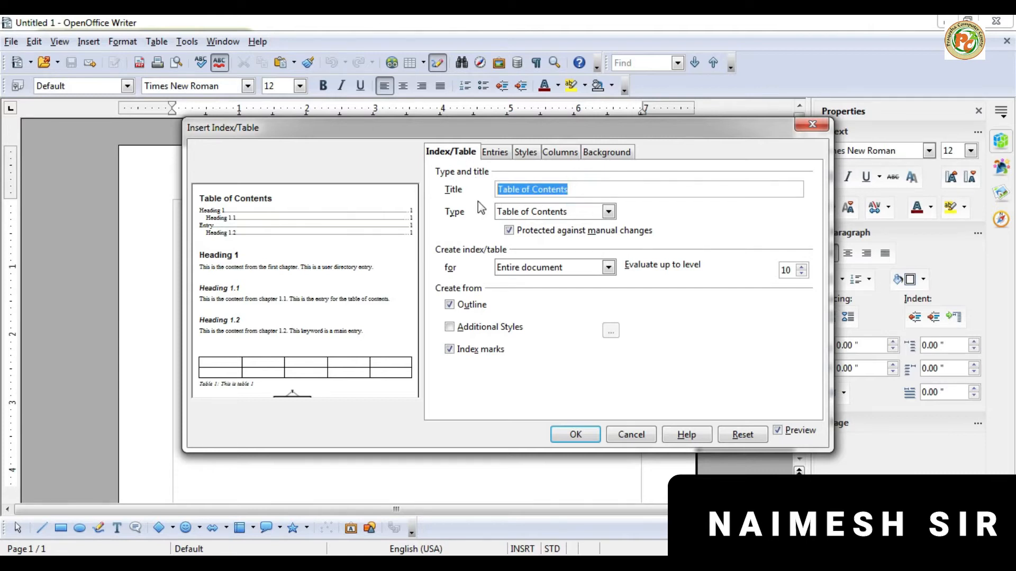
{"action": "type", "text": "Index"}
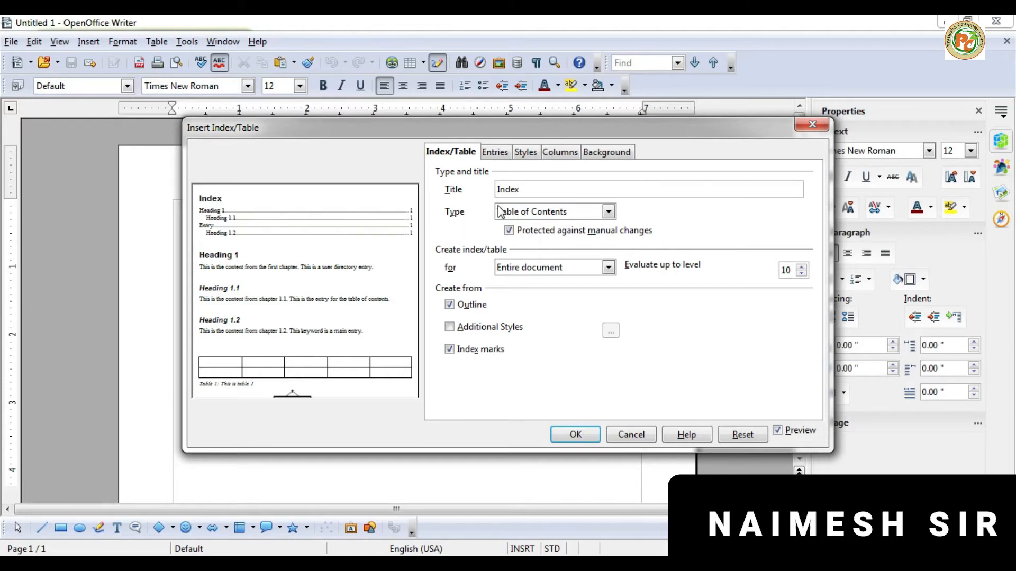
Preview each index type from Alphabetical Index through Bibliography, and return the type to Table of Contents
{"action": "left_click", "coordinate": [539, 213]}
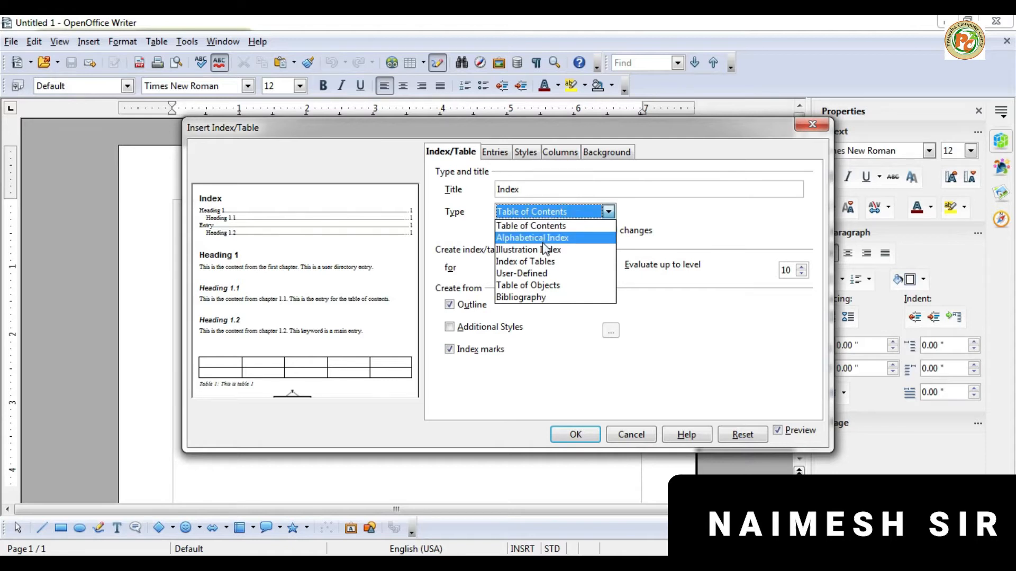
{"action": "left_click", "coordinate": [544, 241]}
{"action": "left_click", "coordinate": [548, 214]}
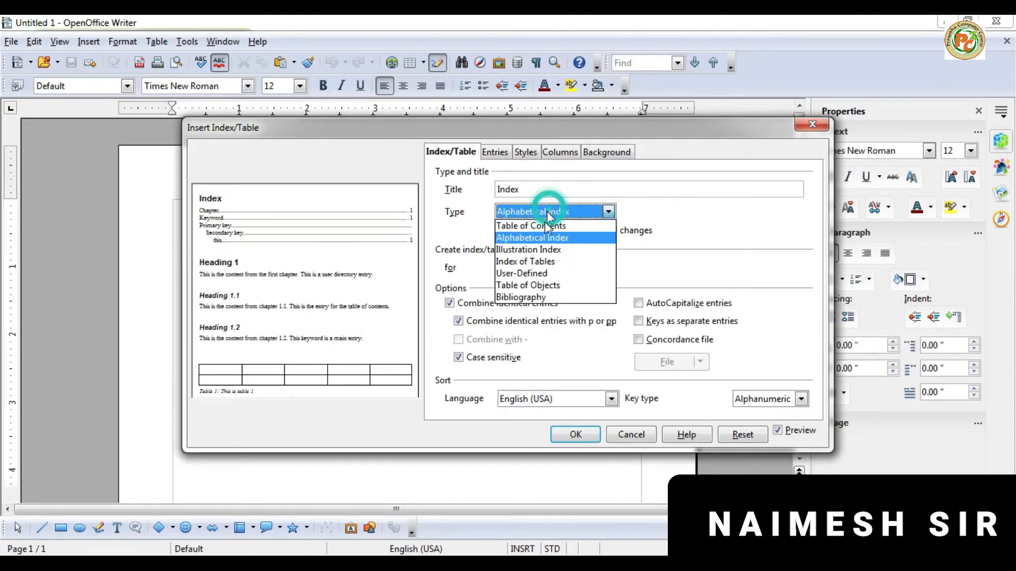
{"action": "left_click", "coordinate": [547, 250]}
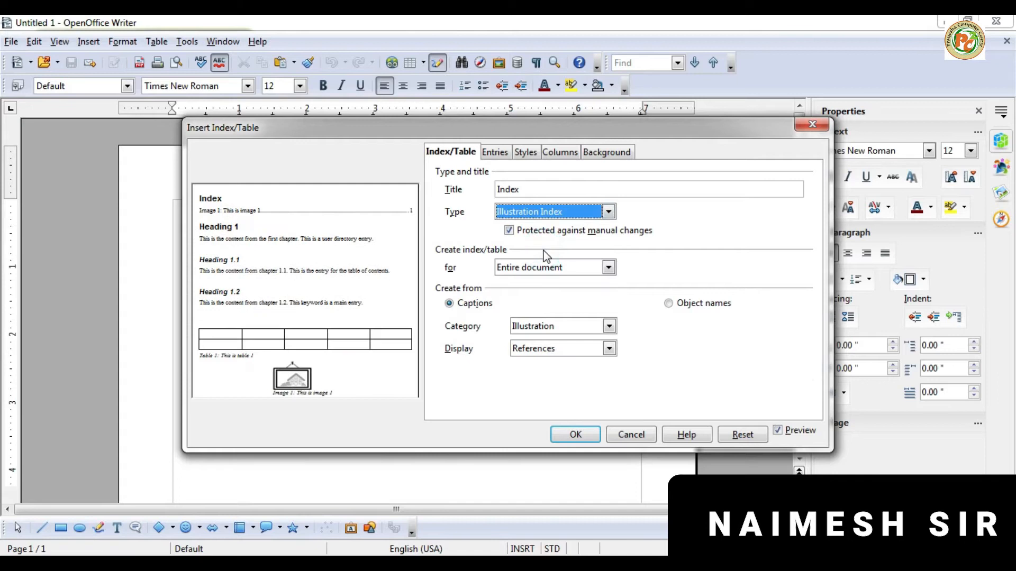
{"action": "left_click", "coordinate": [548, 213]}
{"action": "left_click", "coordinate": [535, 260]}
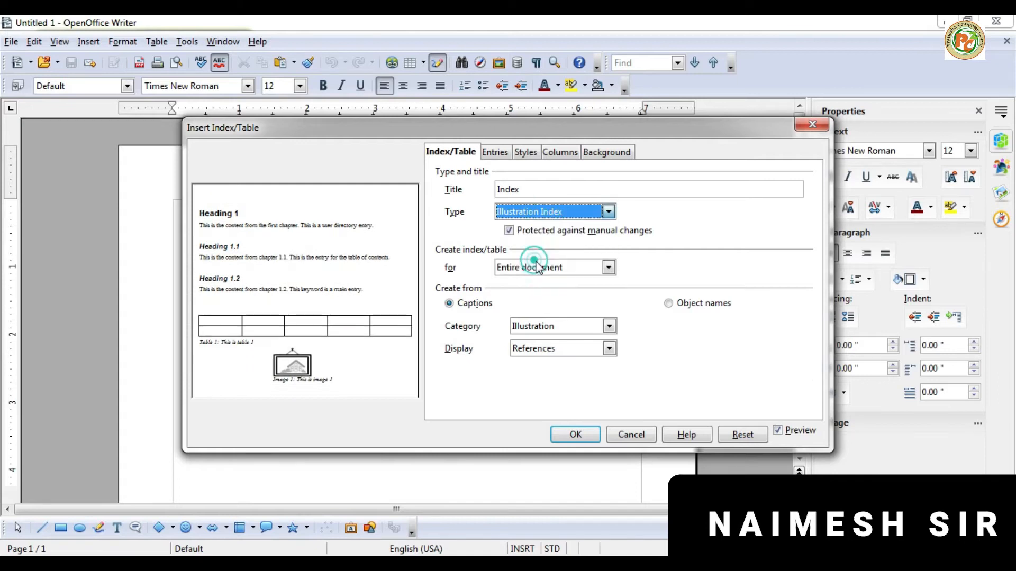
{"action": "left_click", "coordinate": [540, 211]}
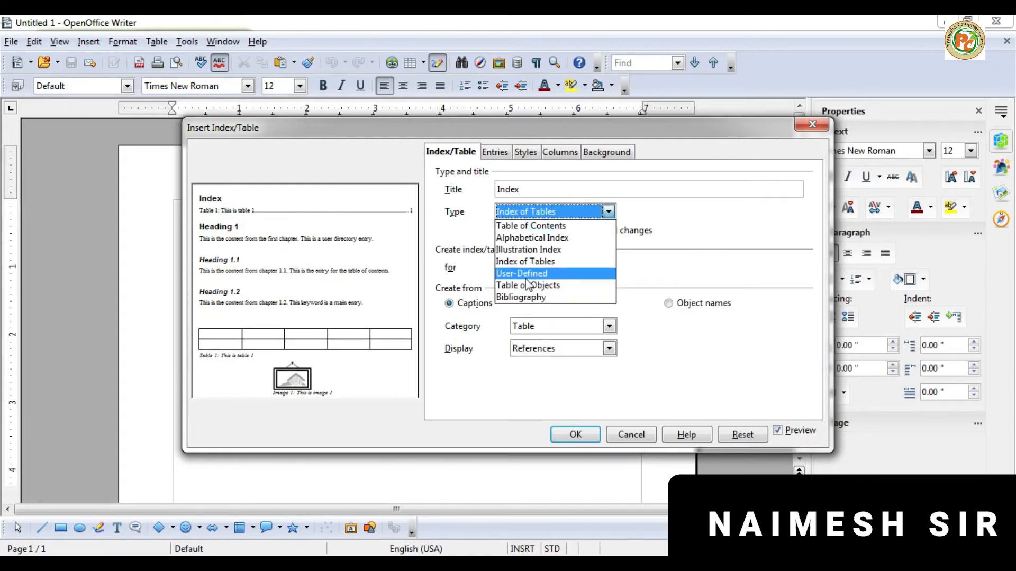
{"action": "left_click", "coordinate": [524, 273]}
{"action": "left_click", "coordinate": [535, 213]}
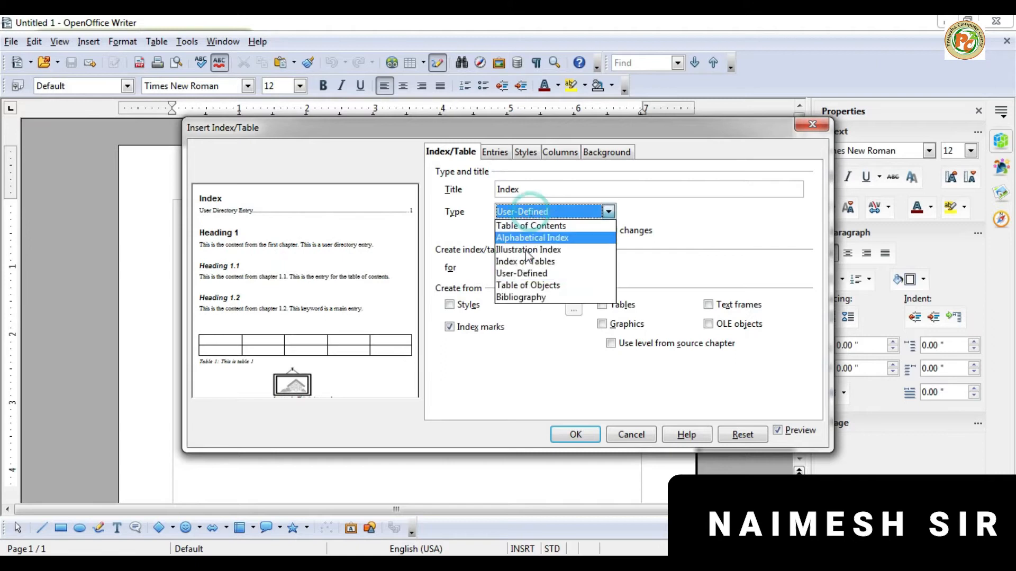
{"action": "left_click", "coordinate": [527, 286]}
{"action": "left_click", "coordinate": [537, 211]}
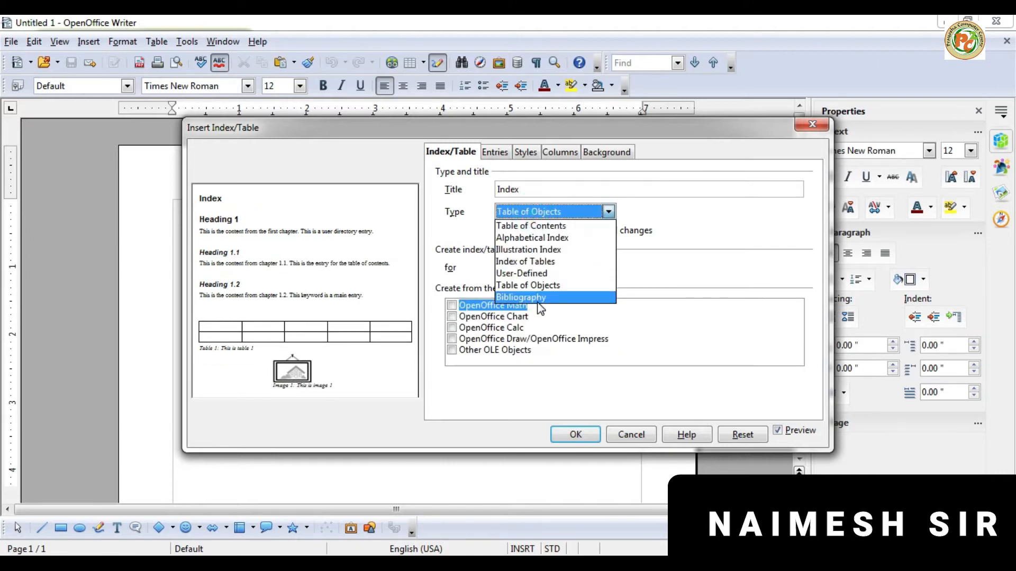
{"action": "left_click", "coordinate": [539, 296]}
{"action": "left_click", "coordinate": [535, 217]}
{"action": "left_click", "coordinate": [534, 223]}
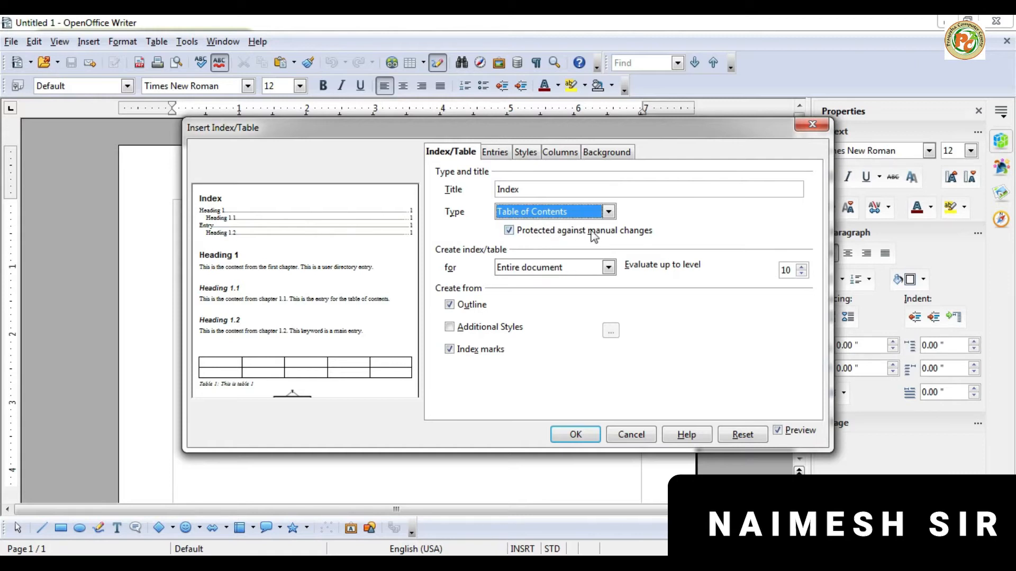
Turn protection against manual changes off and on again, and keep the index scope at Entire document
{"action": "left_click", "coordinate": [509, 231]}
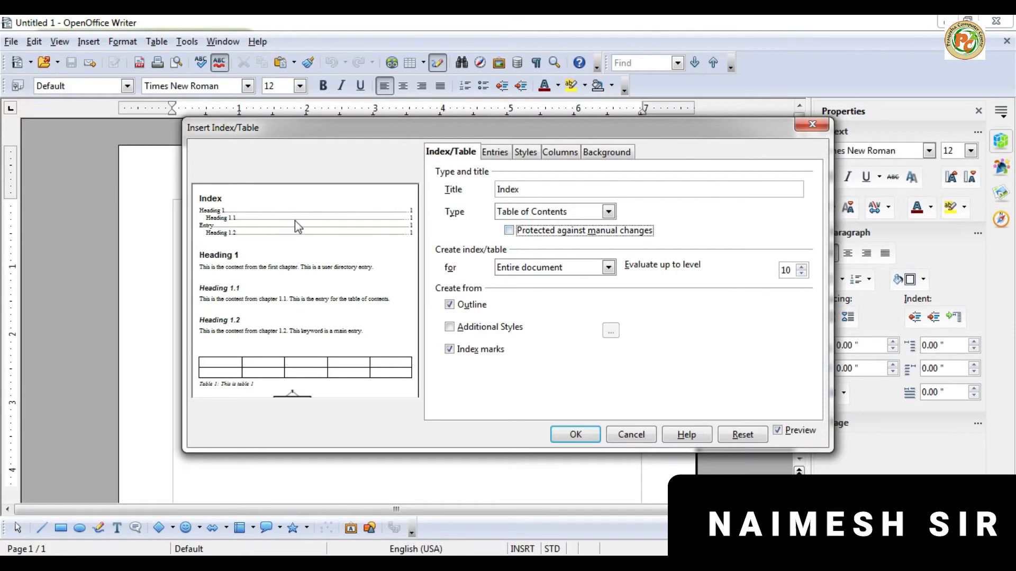
{"action": "left_click", "coordinate": [515, 233]}
{"action": "left_click", "coordinate": [576, 267]}
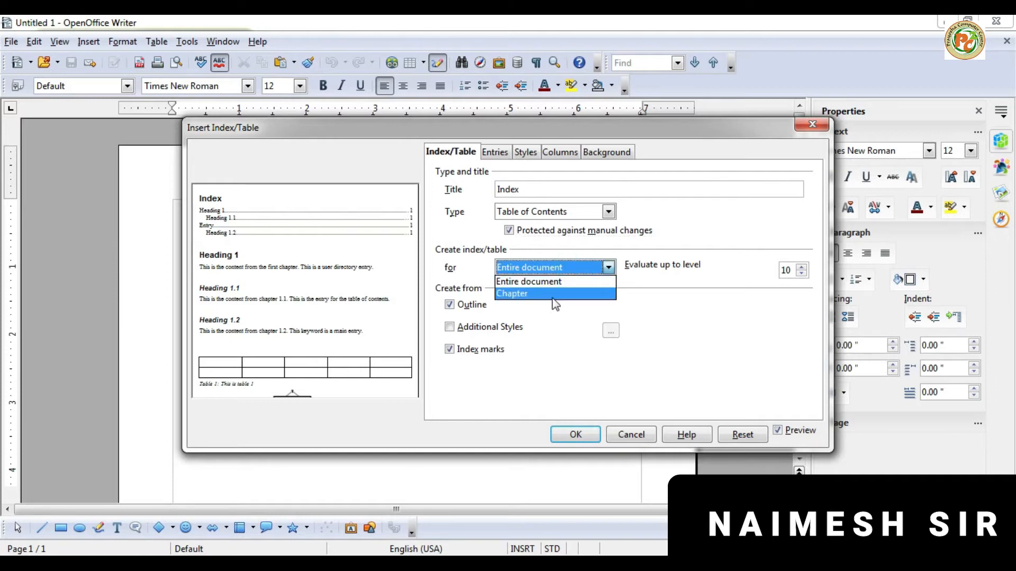
{"action": "left_click", "coordinate": [550, 281]}
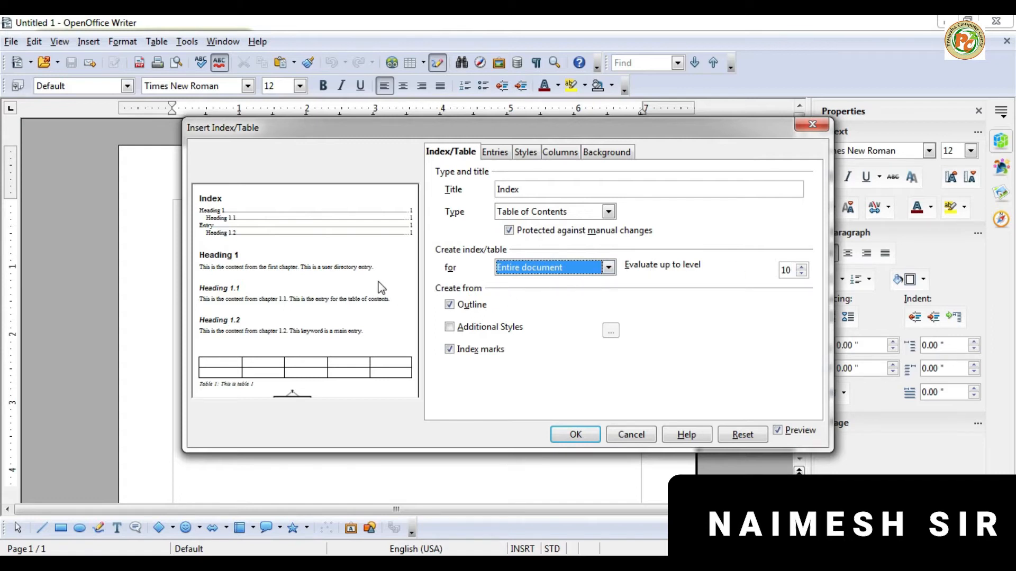
Toggle the Outline source off and on to compare the preview, leaving it enabled
{"action": "left_click", "coordinate": [450, 306]}
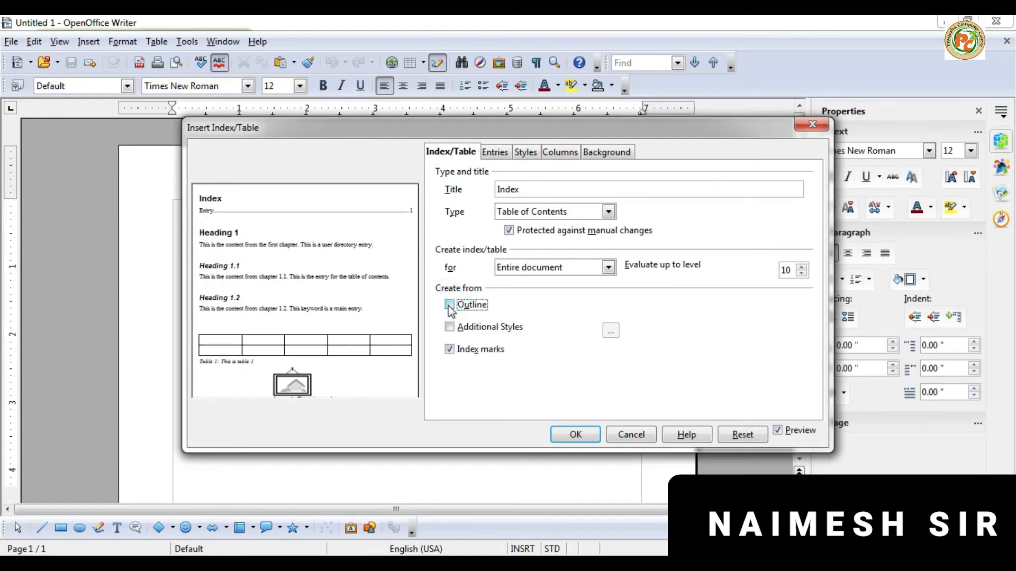
{"action": "left_click", "coordinate": [449, 305]}
{"action": "left_click", "coordinate": [449, 305]}
{"action": "left_click", "coordinate": [449, 305]}
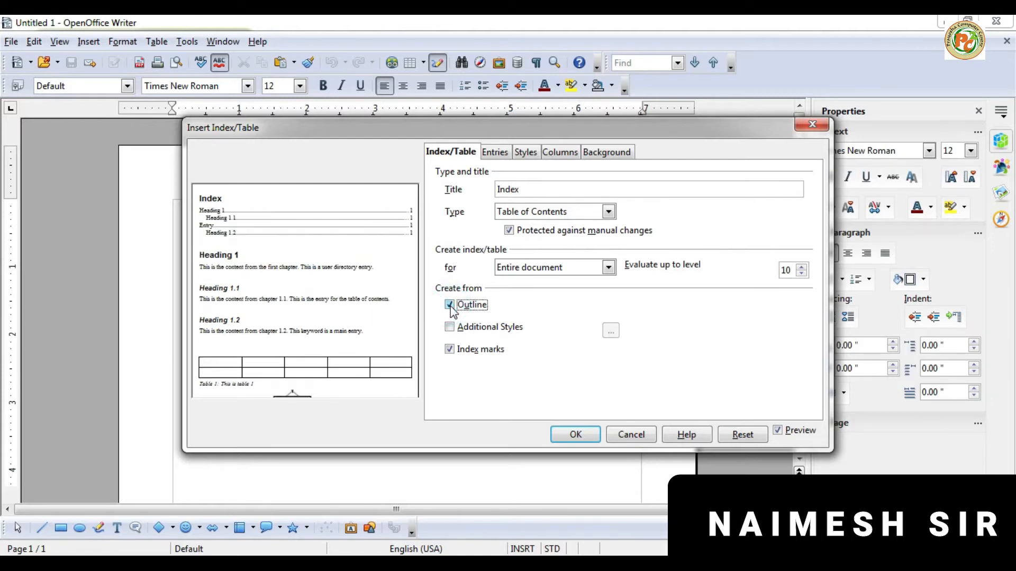
Enable Additional Styles as a source and look through the assignable styles, closing the style assignment without changes
{"action": "left_click", "coordinate": [449, 327]}
{"action": "left_click", "coordinate": [611, 330]}
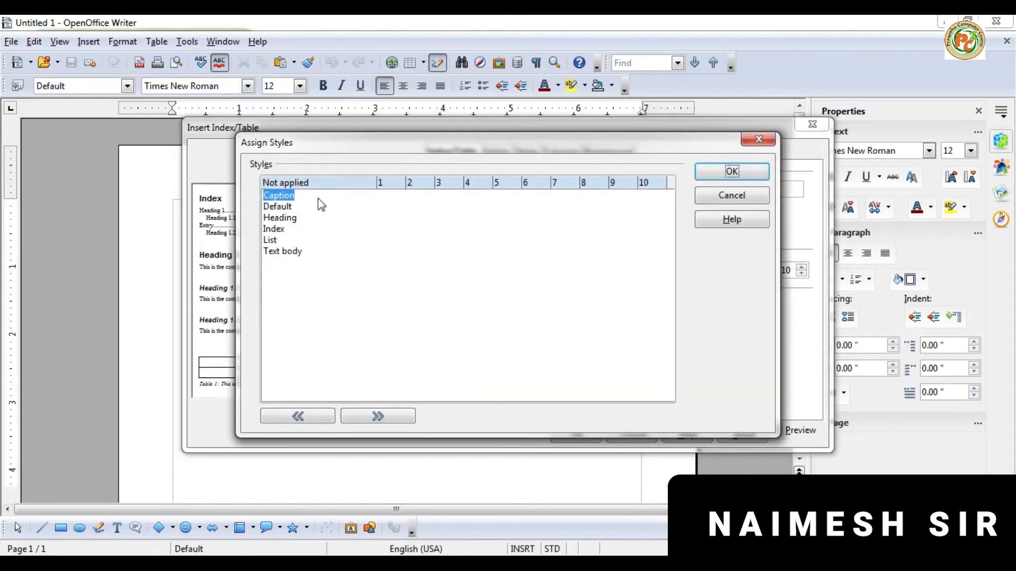
{"action": "left_click", "coordinate": [278, 230]}
{"action": "left_click", "coordinate": [272, 240]}
{"action": "left_click", "coordinate": [280, 251]}
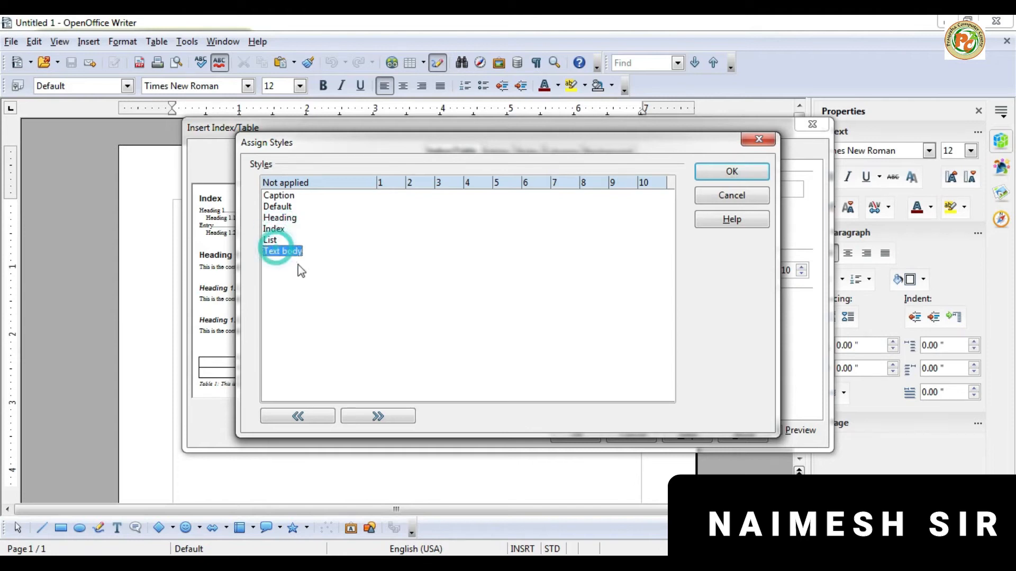
{"action": "left_click", "coordinate": [757, 141]}
Toggle the Index marks source off and on to compare the preview, leaving it enabled
{"action": "left_click", "coordinate": [455, 351]}
{"action": "left_click", "coordinate": [455, 351]}
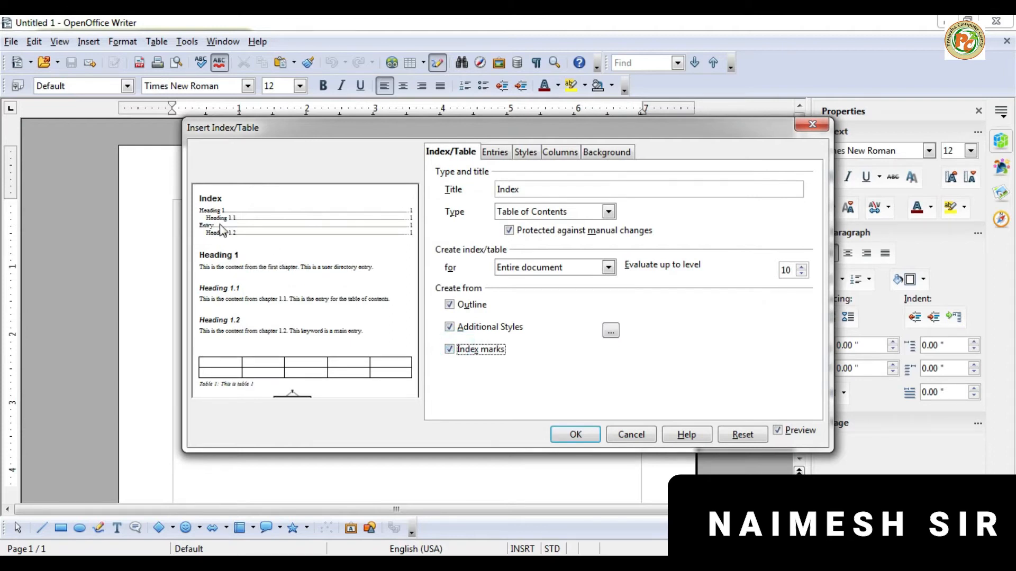
{"action": "left_click", "coordinate": [456, 352]}
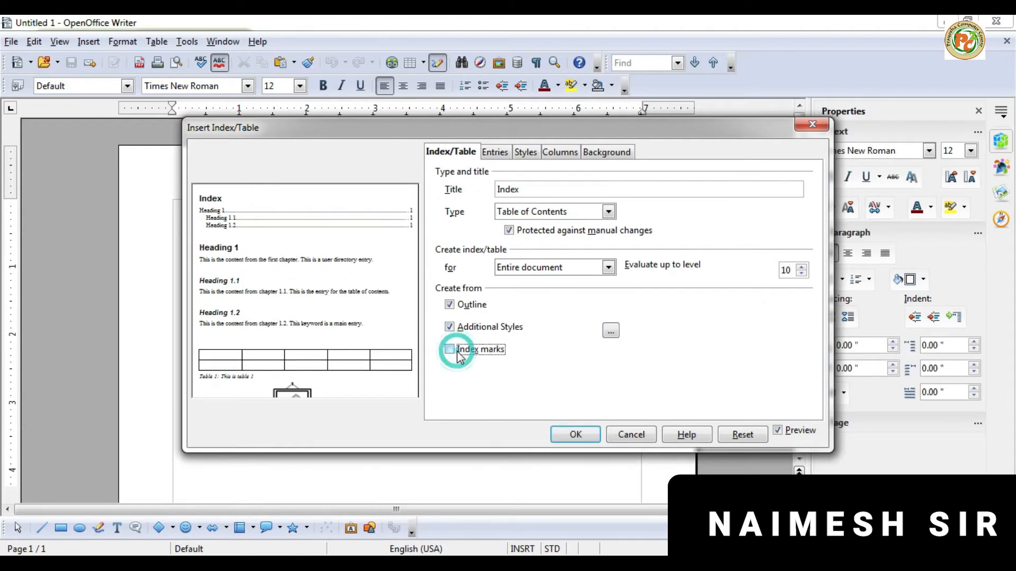
{"action": "left_click", "coordinate": [457, 353]}
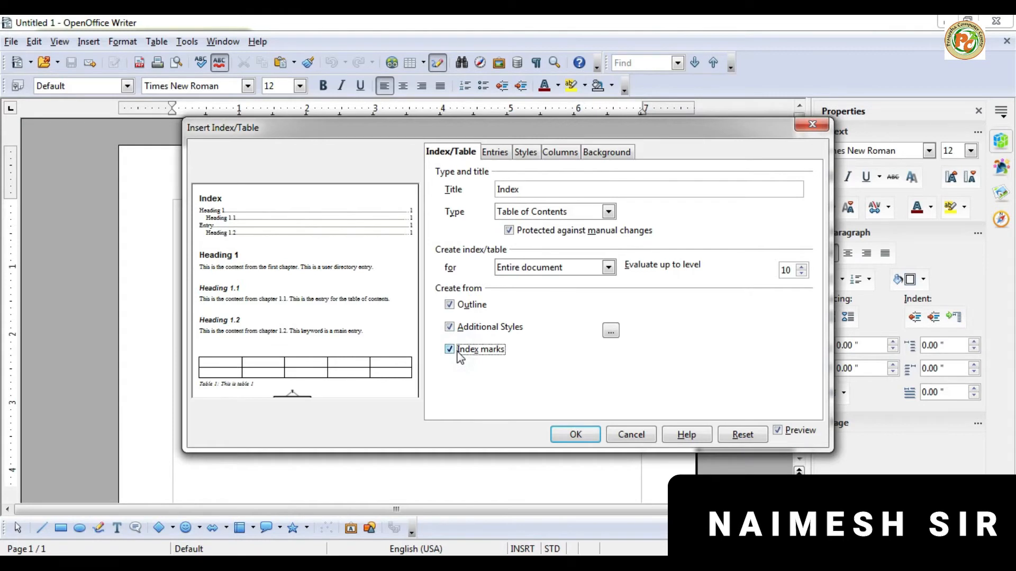
{"action": "left_click", "coordinate": [456, 351]}
{"action": "left_click", "coordinate": [455, 350]}
Examine the entry structure and formatting settings for several index levels up to level 10
{"action": "left_click", "coordinate": [491, 153]}
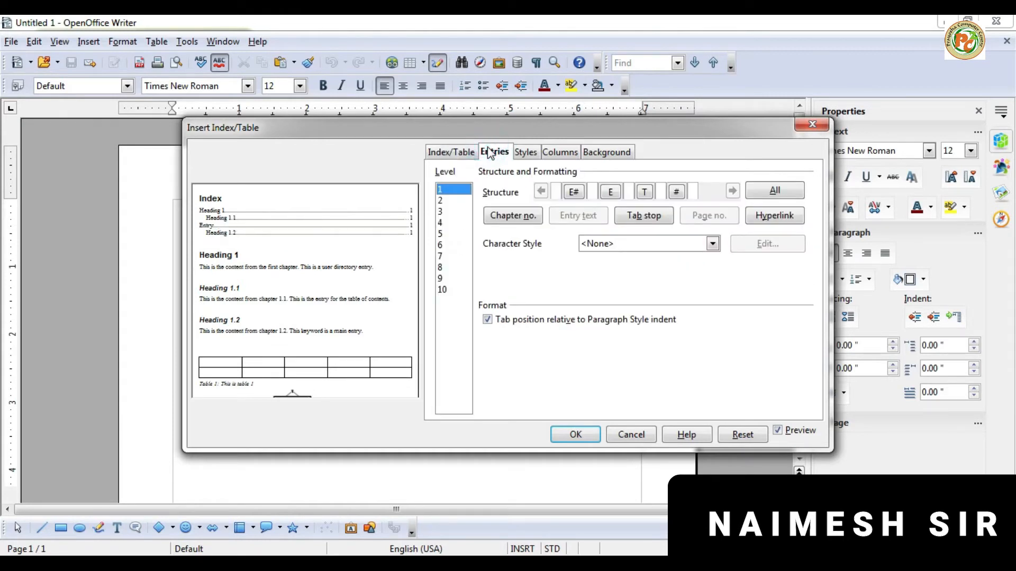
{"action": "left_click", "coordinate": [441, 199]}
{"action": "left_click", "coordinate": [441, 209]}
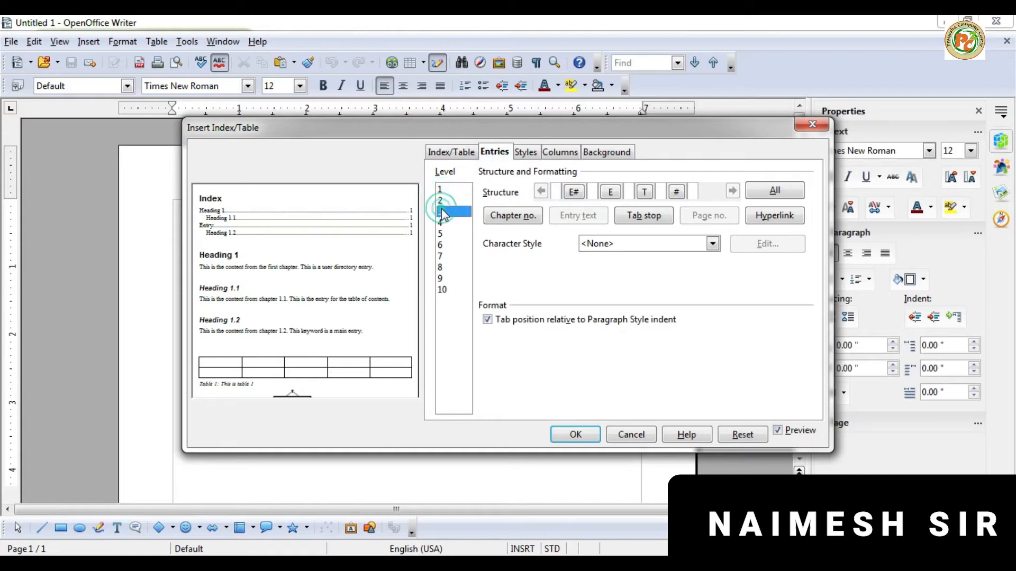
{"action": "left_click", "coordinate": [441, 241]}
{"action": "left_click", "coordinate": [449, 290]}
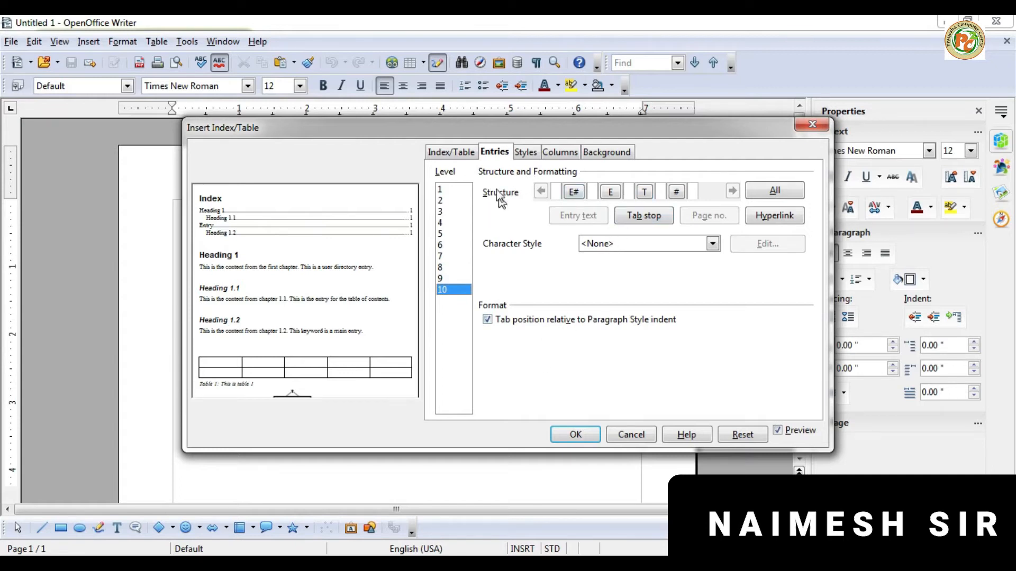
Examine the index levels and the paragraph styles that can be assigned to them, without assigning any
{"action": "left_click", "coordinate": [526, 153]}
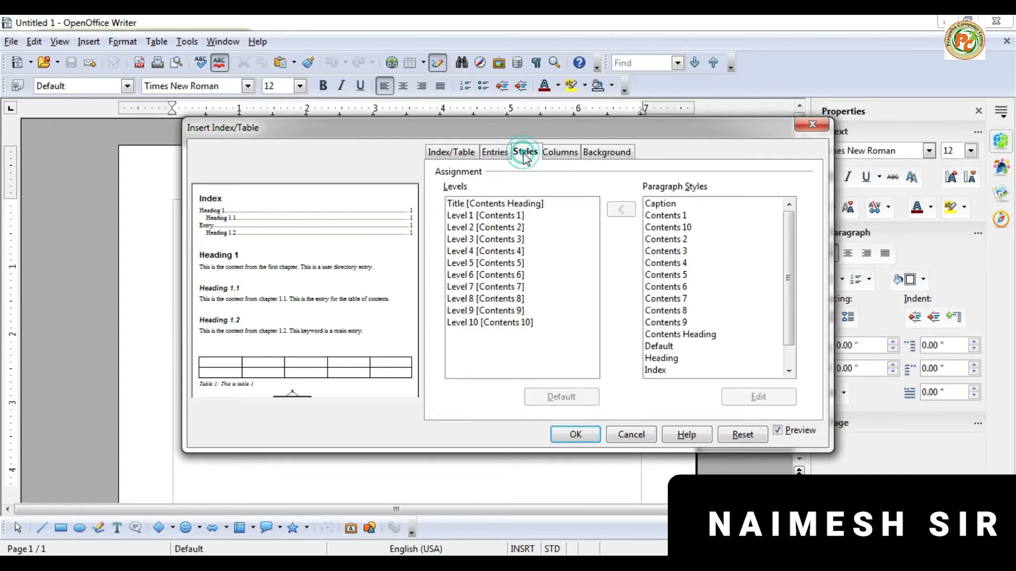
{"action": "left_click", "coordinate": [513, 216]}
{"action": "left_click", "coordinate": [503, 251]}
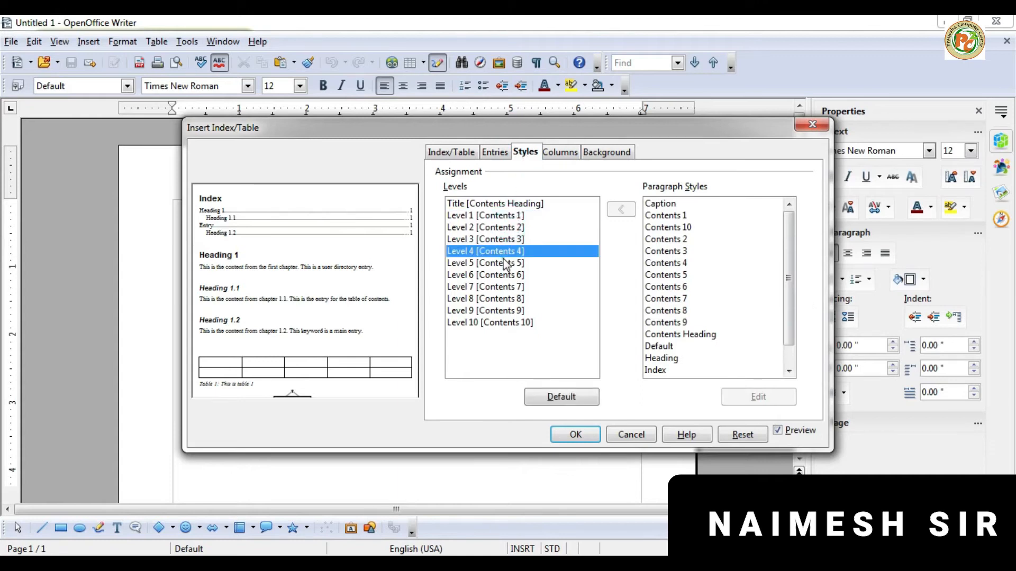
{"action": "left_click", "coordinate": [659, 276]}
{"action": "left_click", "coordinate": [657, 299]}
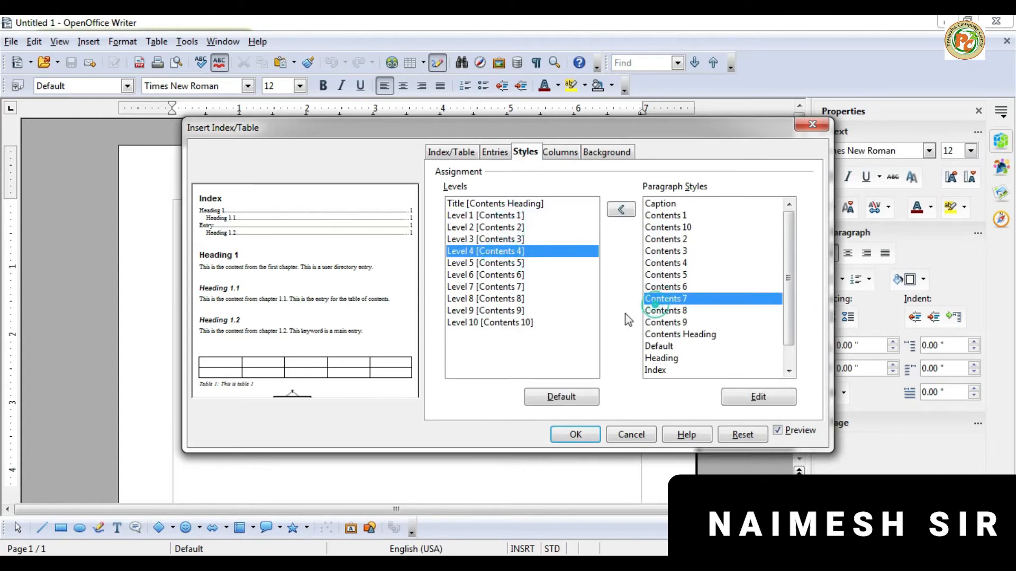
{"action": "left_click", "coordinate": [505, 264]}
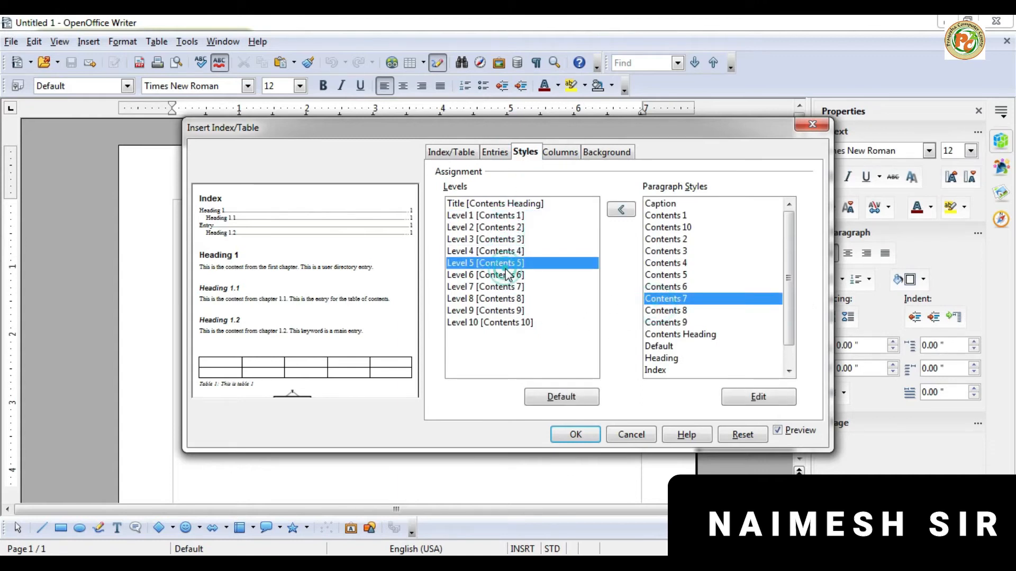
{"action": "left_click", "coordinate": [662, 335]}
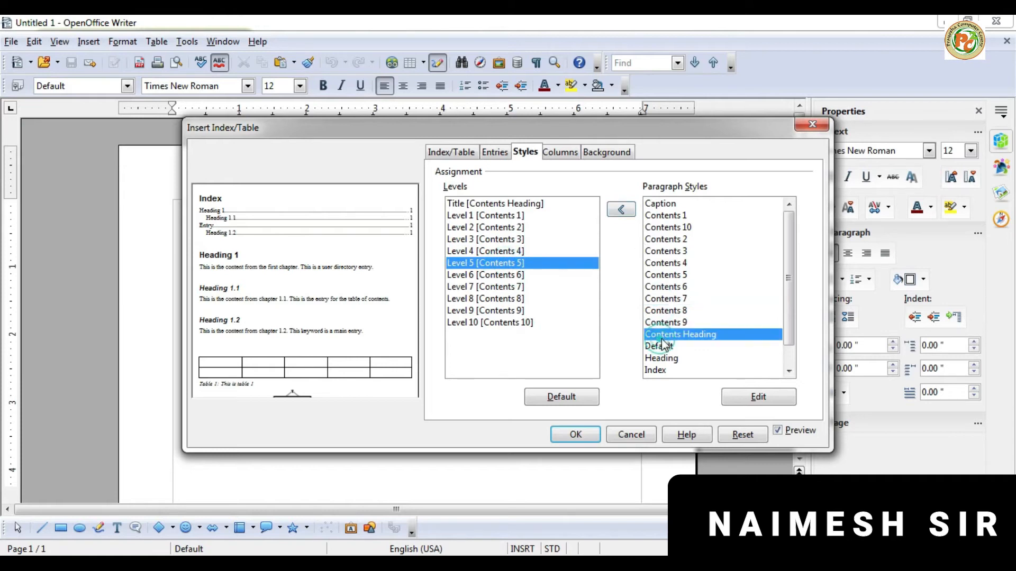
Review the index's column and background color options, and cancel the dialog without inserting the index
{"action": "left_click", "coordinate": [561, 154]}
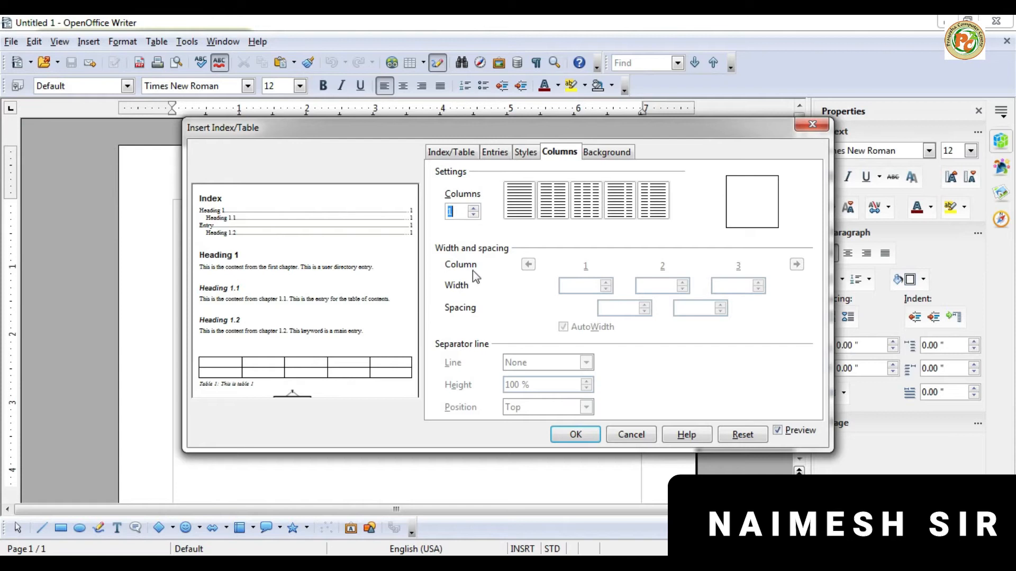
{"action": "left_click", "coordinate": [600, 154]}
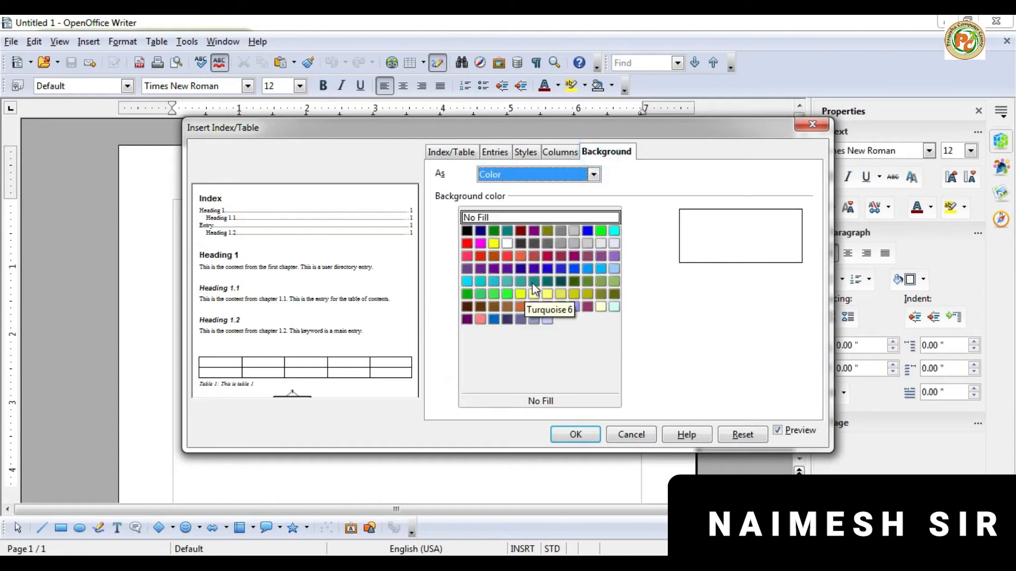
{"action": "left_click", "coordinate": [451, 152]}
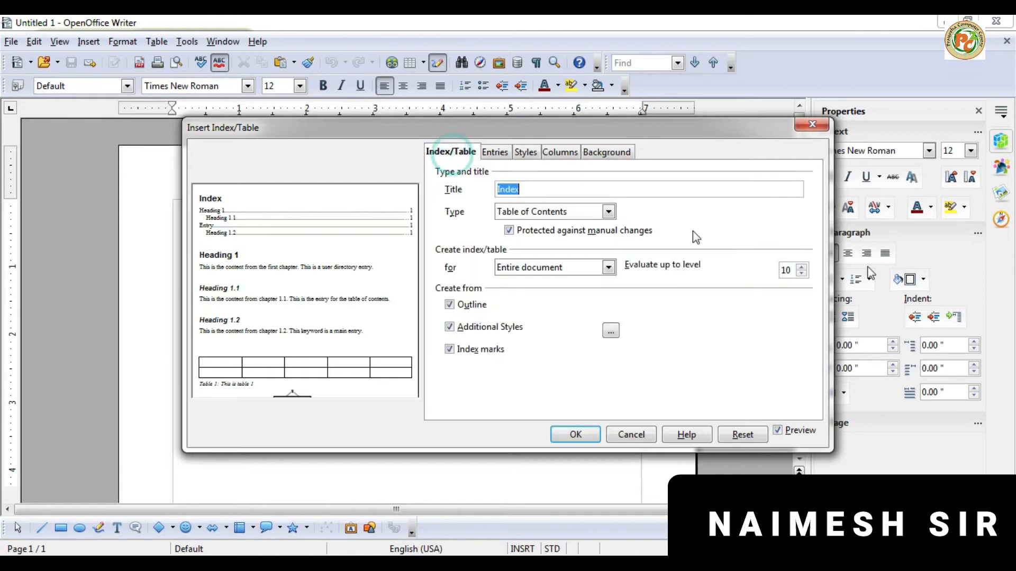
{"action": "left_click", "coordinate": [631, 434]}
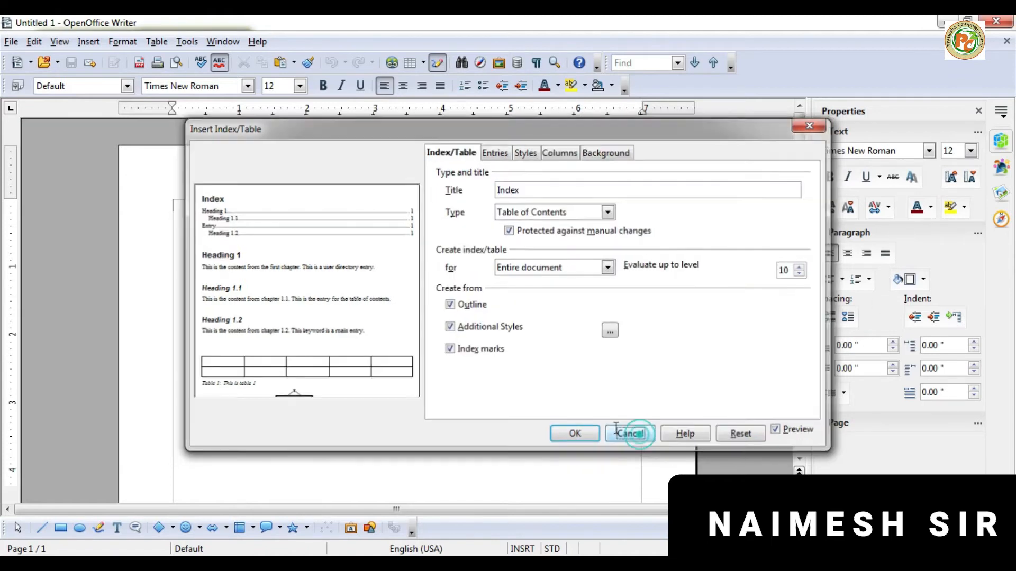
Insert a Table of Contents index for the entire document, after toggling the dialog's preview off and on
{"action": "left_click", "coordinate": [84, 42]}
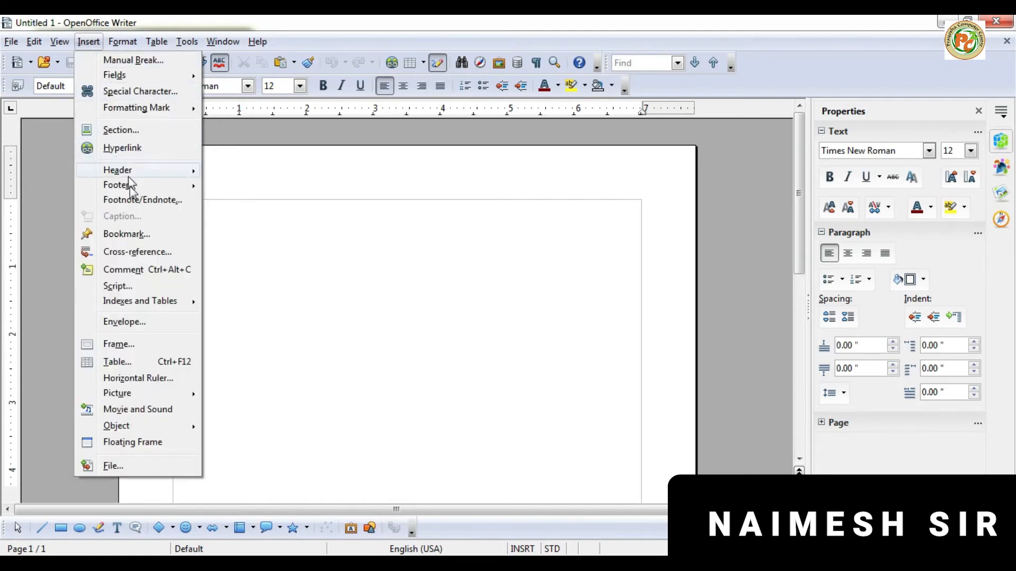
{"action": "mouse_move", "coordinate": [174, 306]}
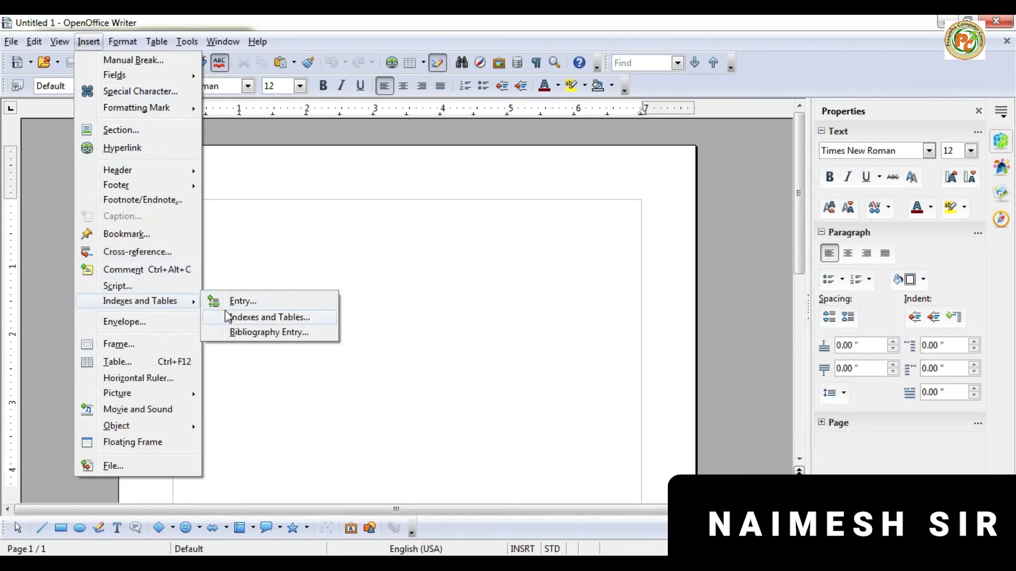
{"action": "left_click", "coordinate": [272, 318]}
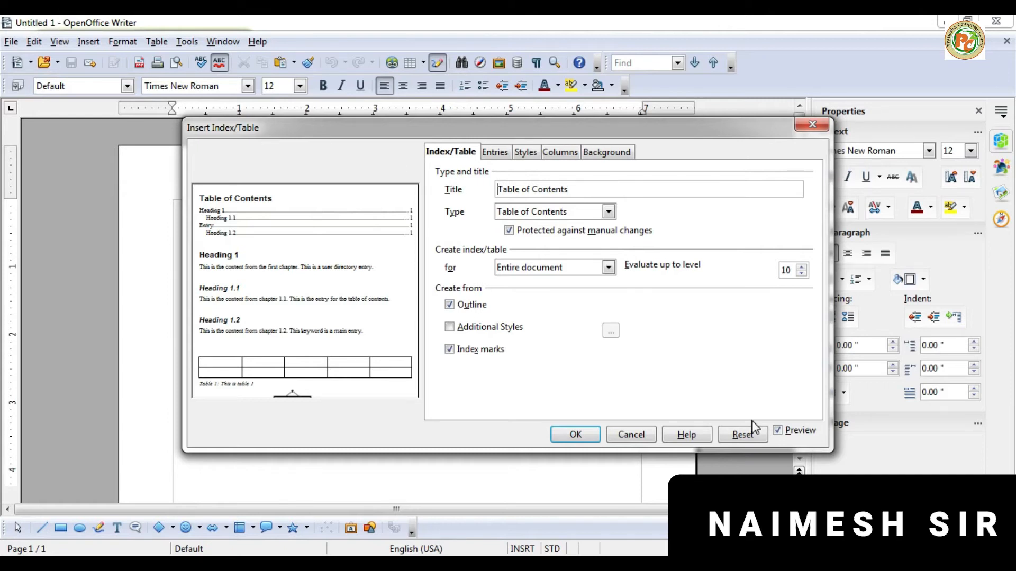
{"action": "left_click", "coordinate": [790, 435]}
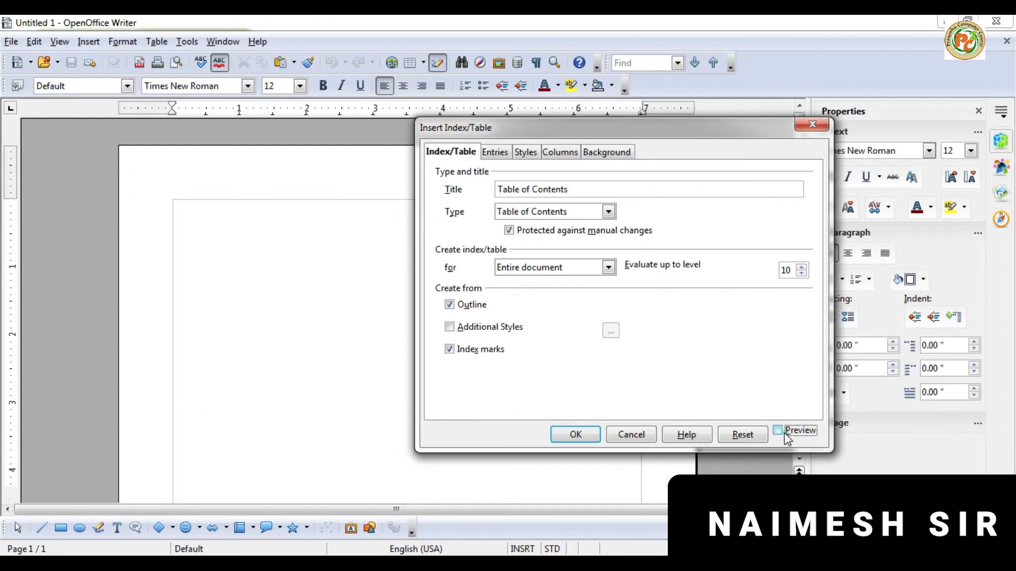
{"action": "left_click", "coordinate": [784, 433]}
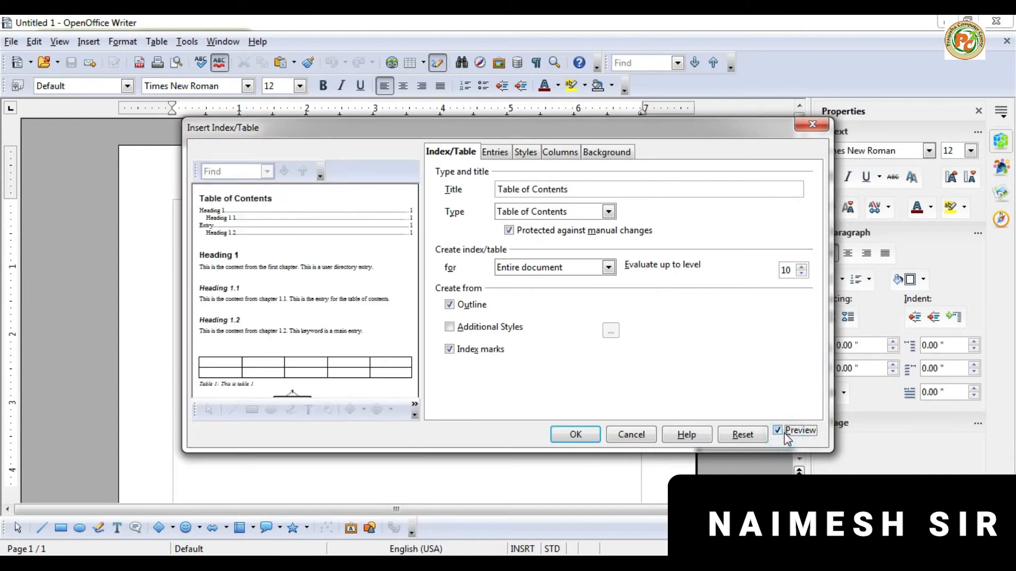
{"action": "left_click", "coordinate": [575, 434]}
{"action": "scroll", "coordinate": [338, 316], "scroll_direction": "down", "scroll_amount": 3}
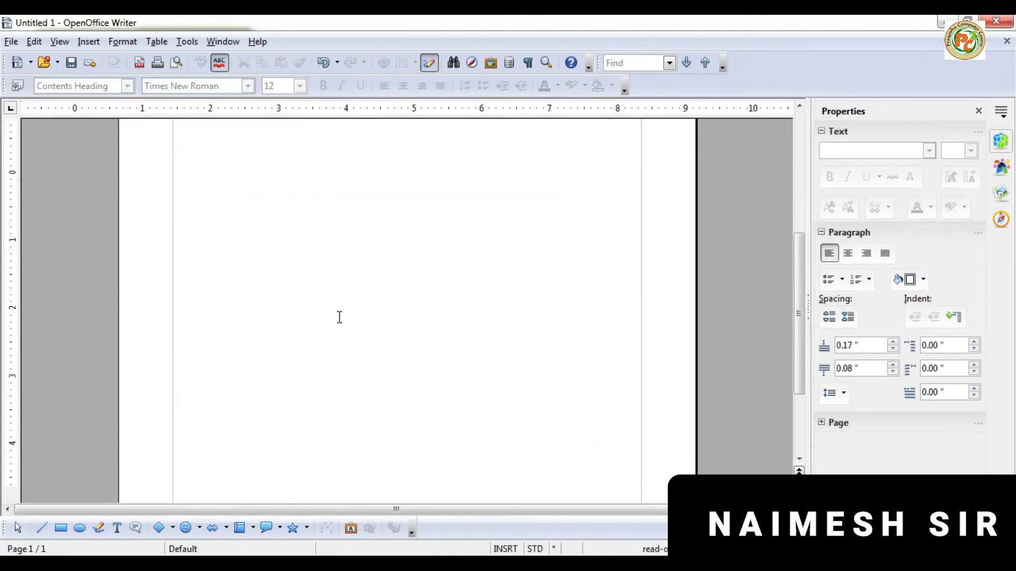
{"action": "scroll", "coordinate": [339, 317], "scroll_direction": "up", "scroll_amount": 4}
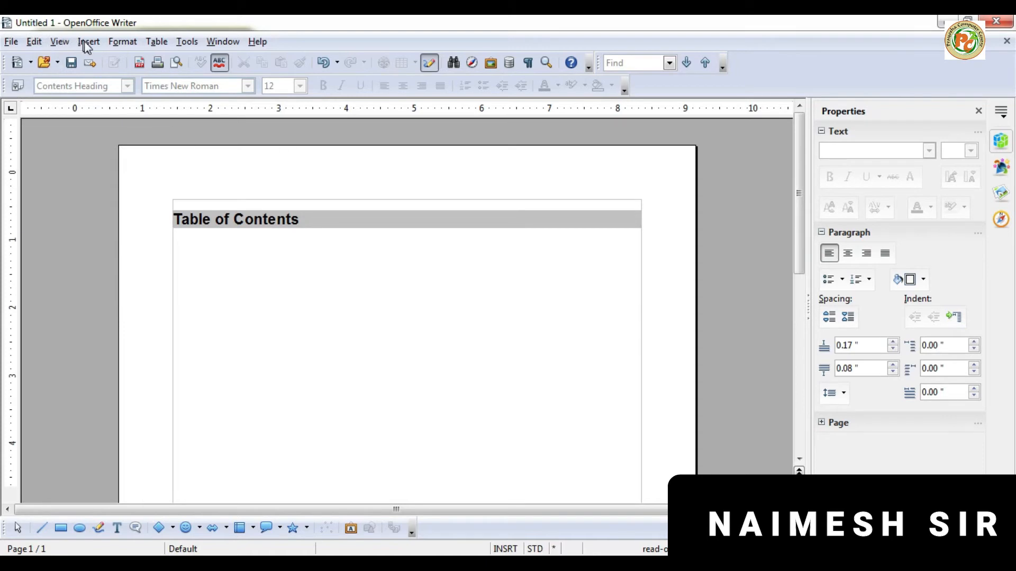
Edit the table of contents' level 1 chapter number entry to use the Numbering Symbols character style and the Number without separator format
{"action": "left_click", "coordinate": [86, 45]}
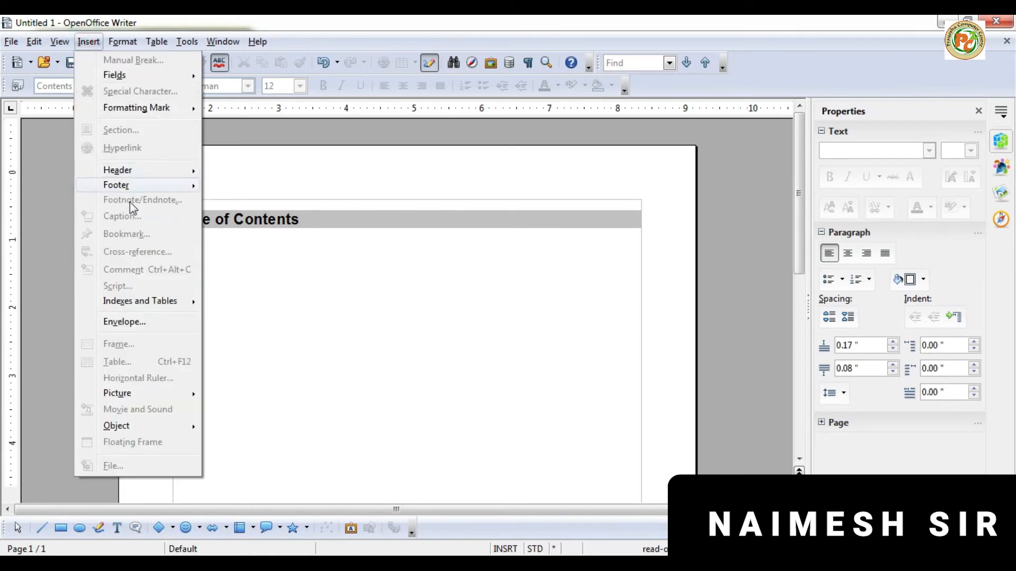
{"action": "mouse_move", "coordinate": [158, 303]}
{"action": "left_click", "coordinate": [283, 316]}
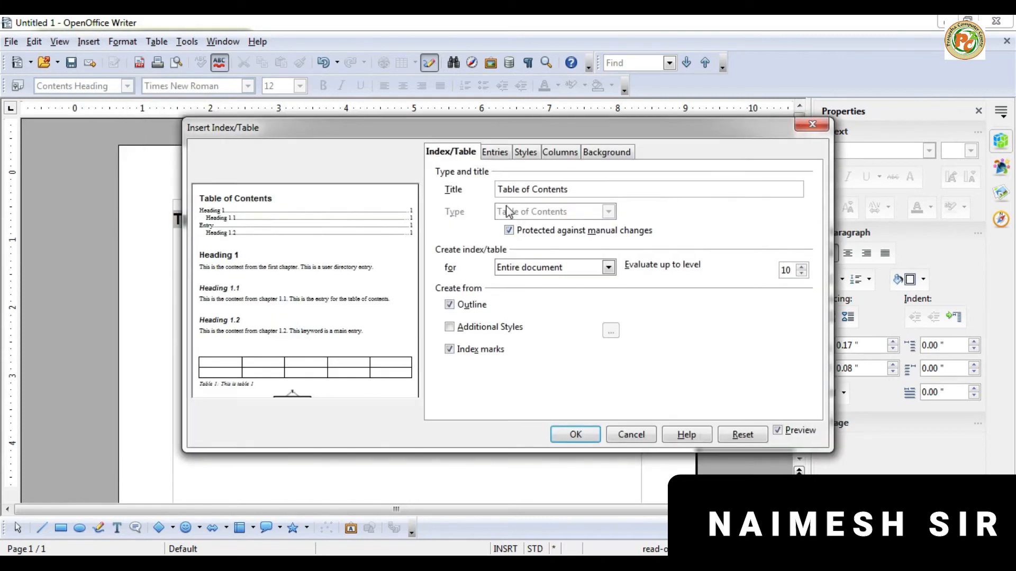
{"action": "left_click", "coordinate": [506, 210]}
{"action": "left_click", "coordinate": [494, 153]}
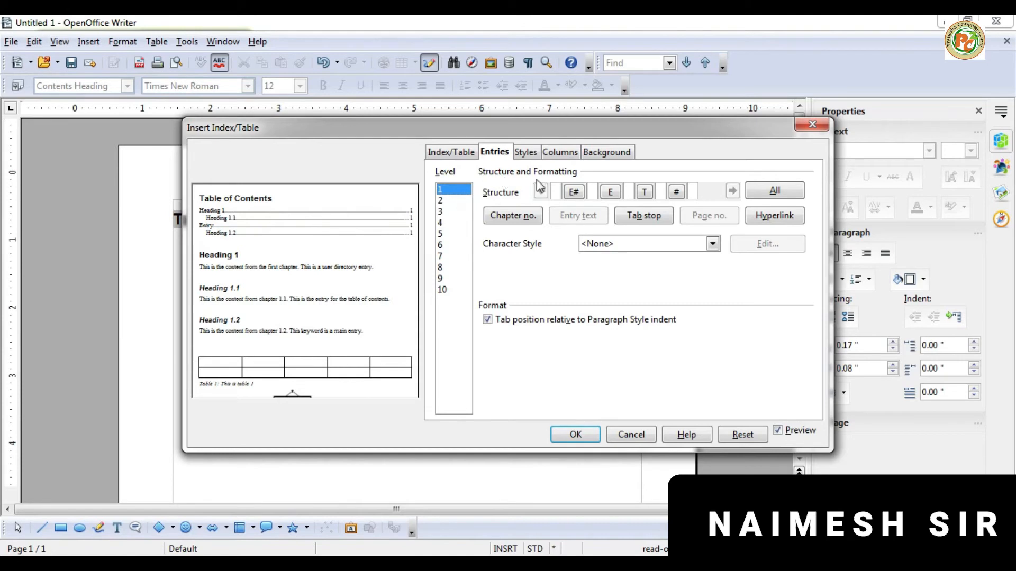
{"action": "left_click", "coordinate": [574, 197]}
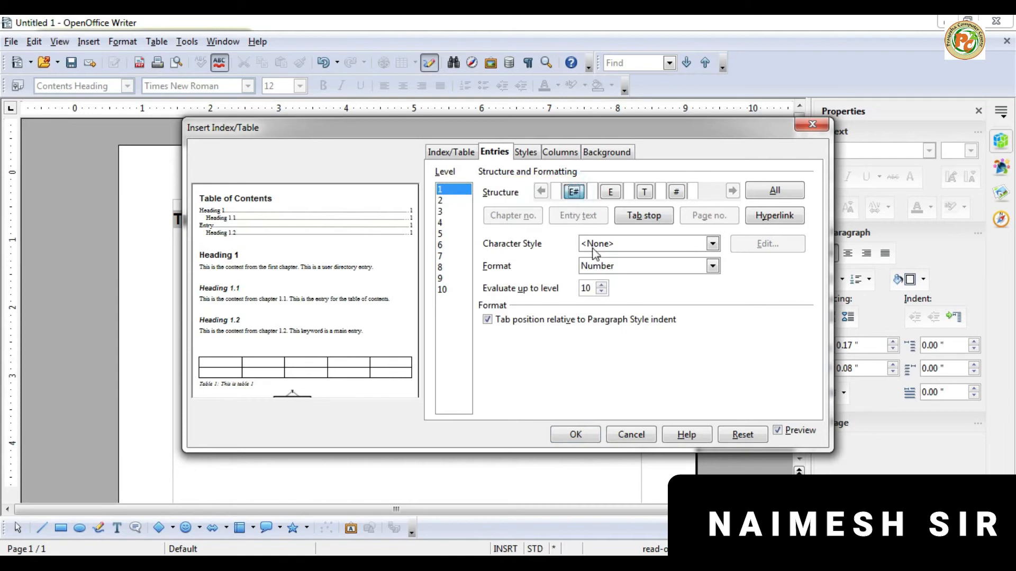
{"action": "left_click", "coordinate": [616, 245]}
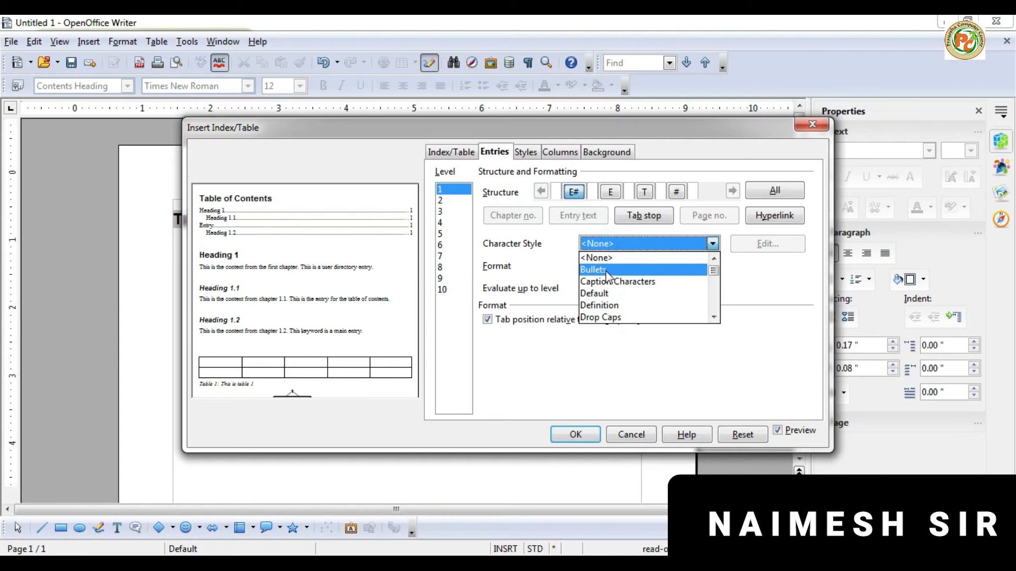
{"action": "scroll", "coordinate": [609, 295], "scroll_direction": "down", "scroll_amount": 2}
{"action": "scroll", "coordinate": [608, 295], "scroll_direction": "down", "scroll_amount": 3}
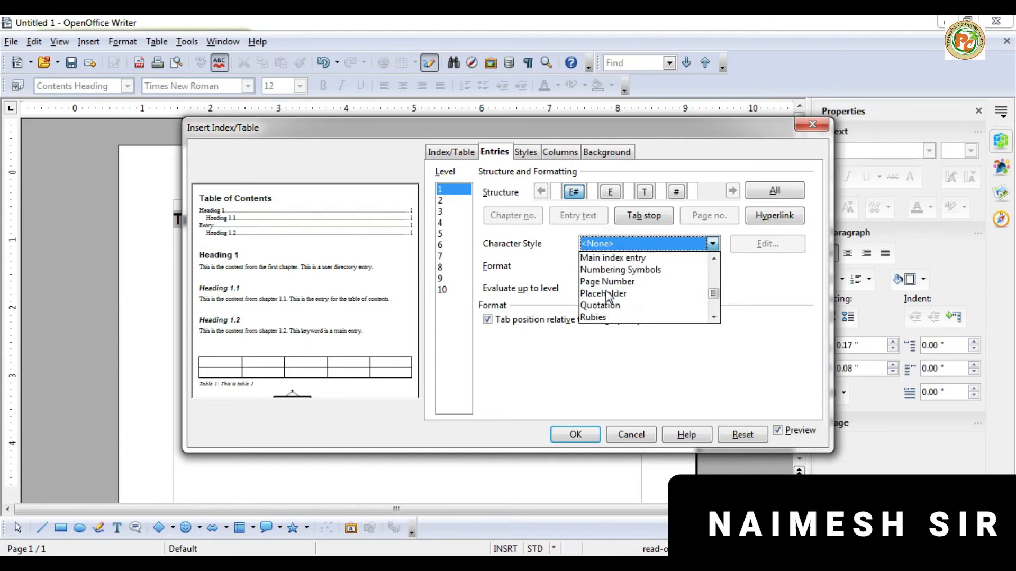
{"action": "left_click", "coordinate": [611, 269]}
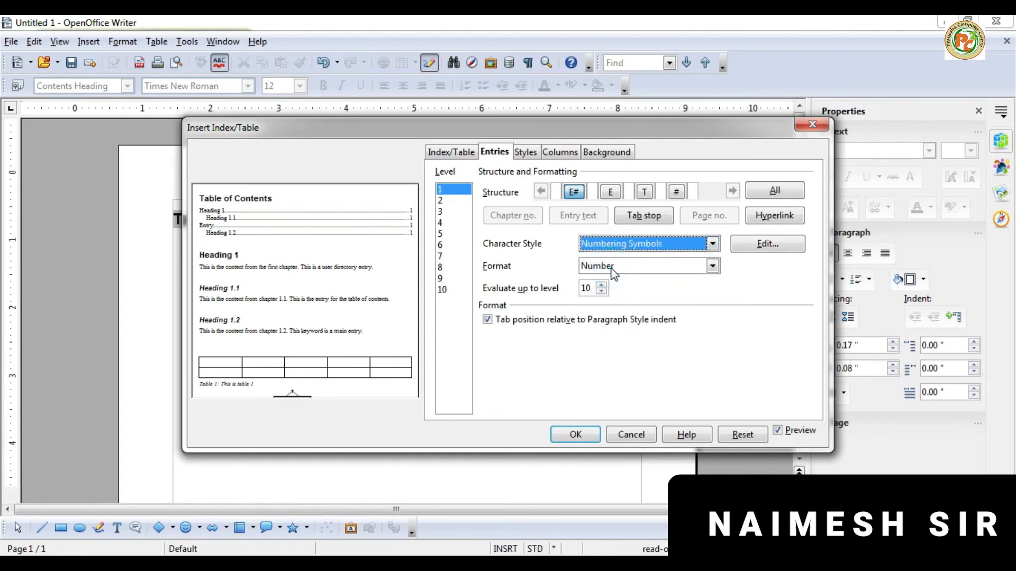
{"action": "left_click", "coordinate": [713, 266]}
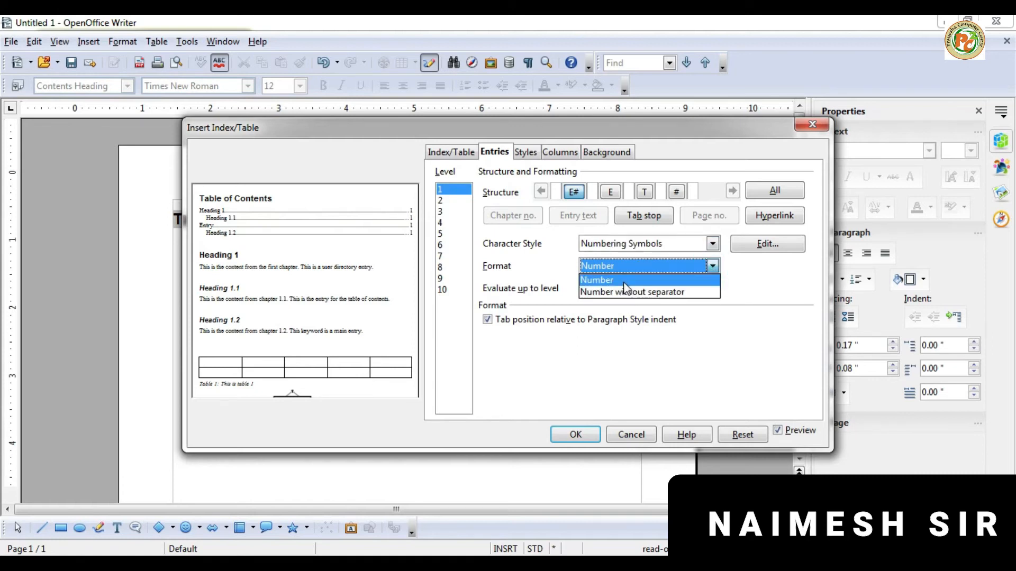
{"action": "left_click", "coordinate": [630, 292]}
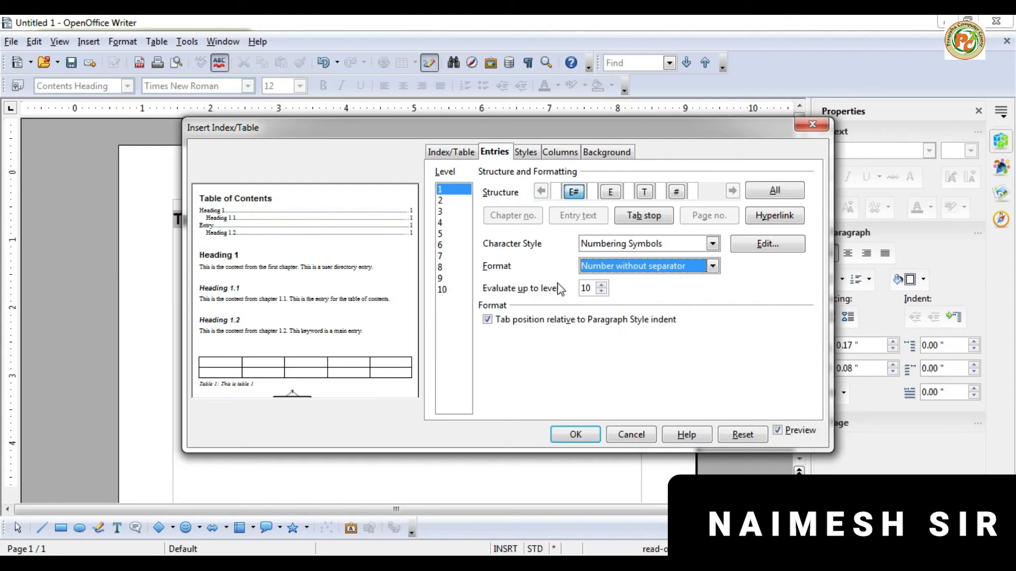
Assign the Example character style to the level 1 entry text, and view that style's properties without changing them
{"action": "left_click", "coordinate": [612, 193]}
{"action": "left_click", "coordinate": [631, 245]}
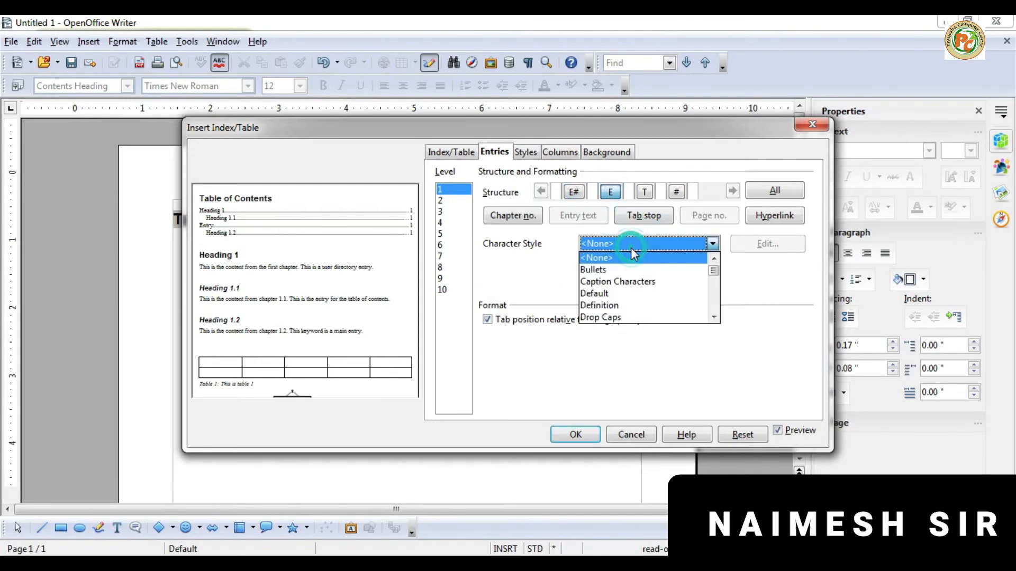
{"action": "scroll", "coordinate": [617, 302], "scroll_direction": "down", "scroll_amount": 3}
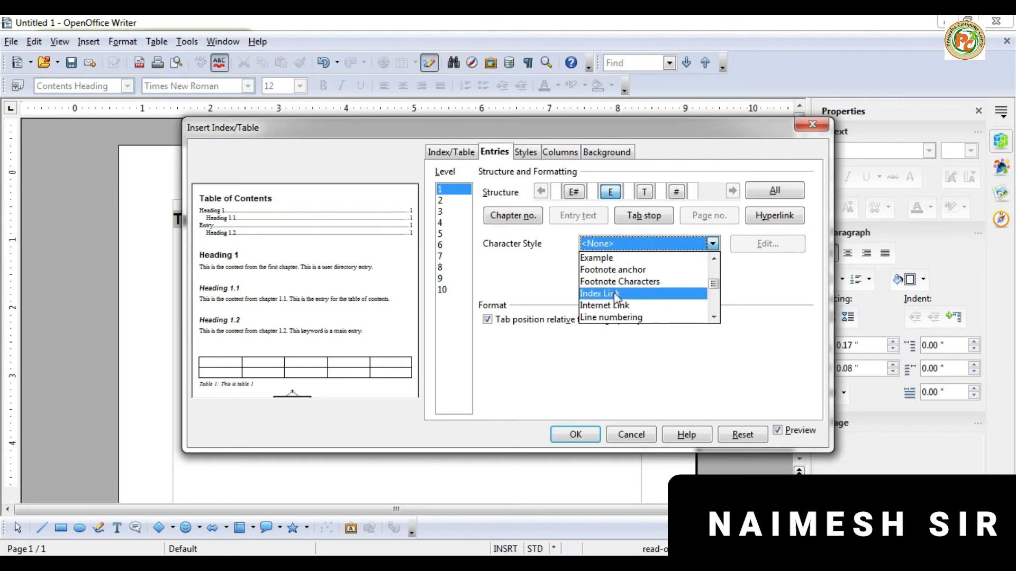
{"action": "left_click", "coordinate": [611, 258]}
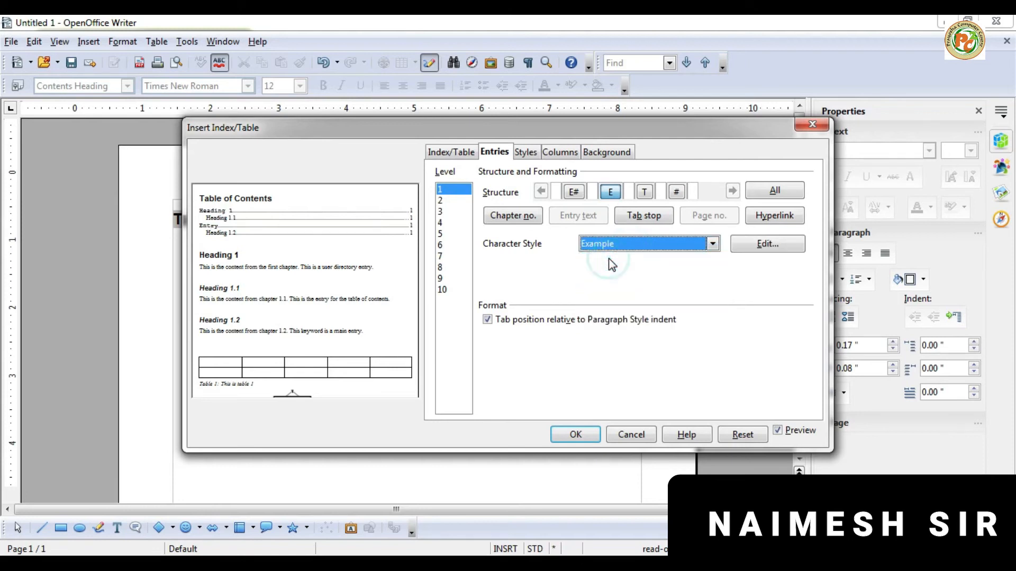
{"action": "left_click", "coordinate": [748, 243]}
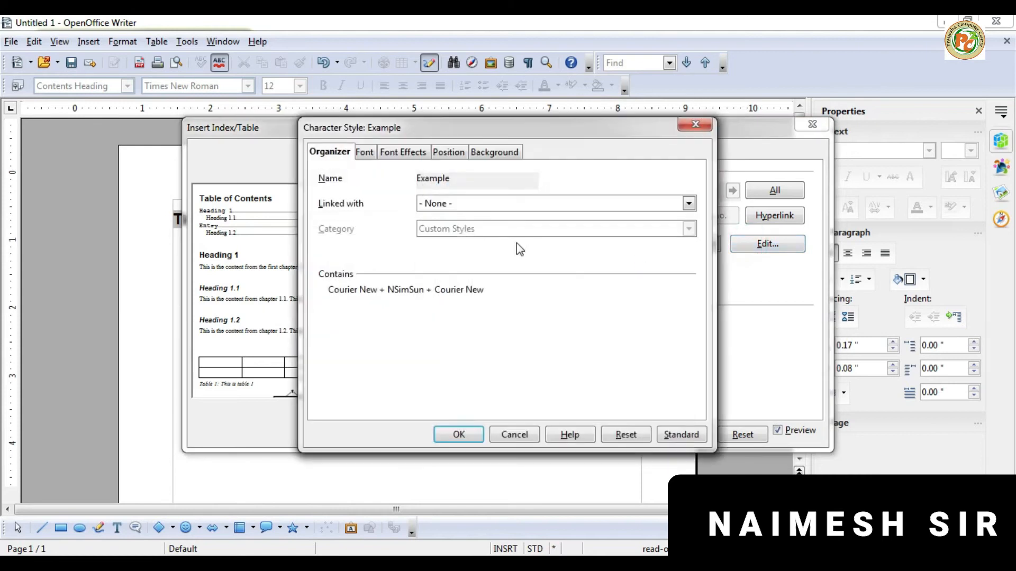
{"action": "left_click", "coordinate": [448, 229]}
{"action": "left_click", "coordinate": [695, 125]}
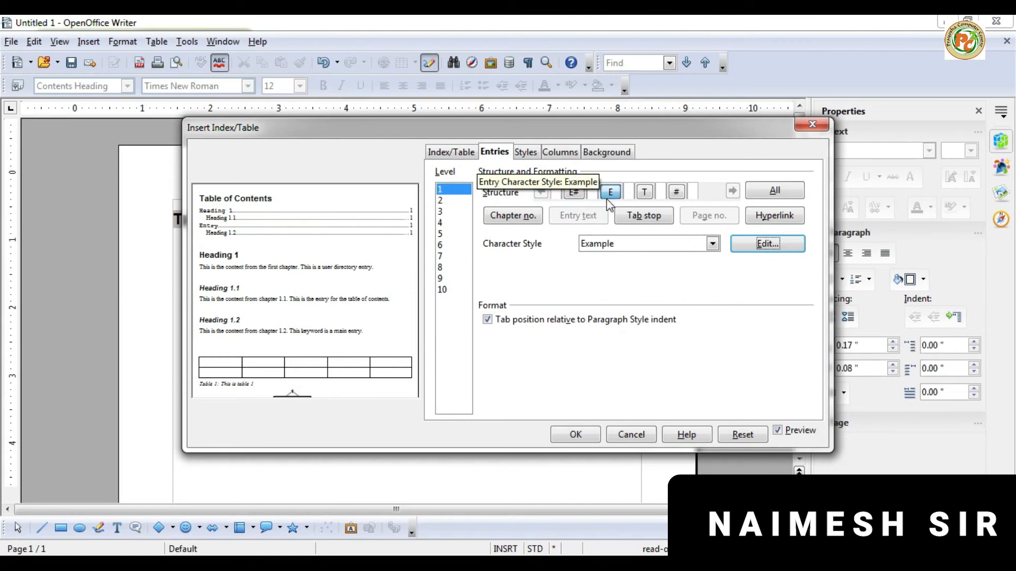
Review the level 1 tab stop and page number settings, and apply the entry changes to the table of contents
{"action": "left_click", "coordinate": [645, 192]}
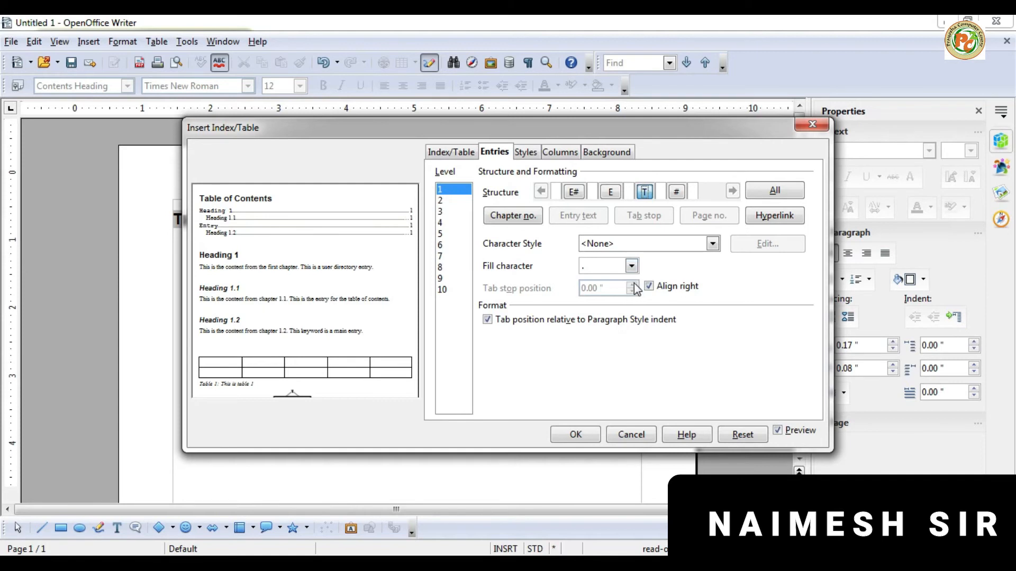
{"action": "left_click", "coordinate": [676, 195]}
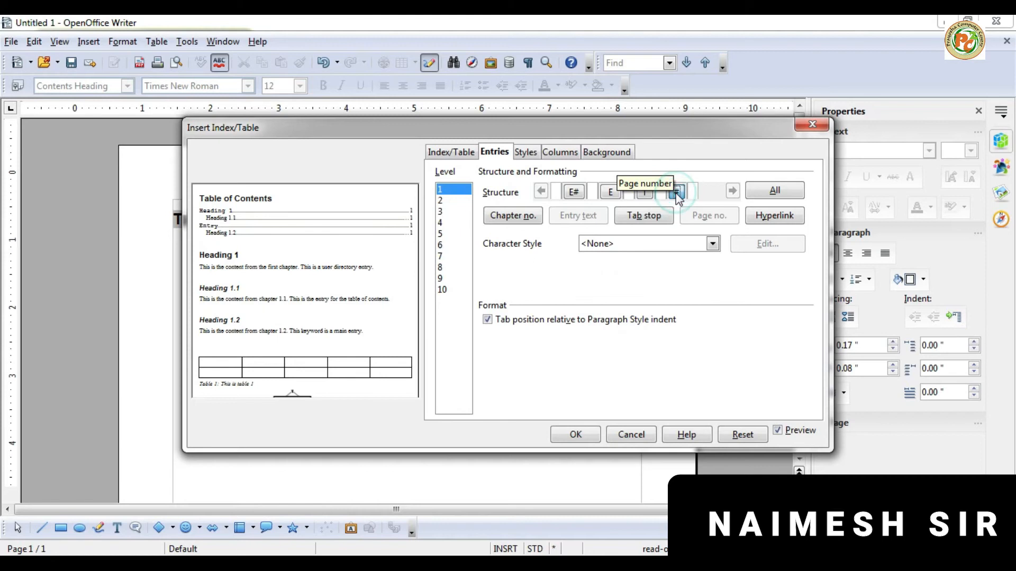
{"action": "left_click", "coordinate": [677, 196]}
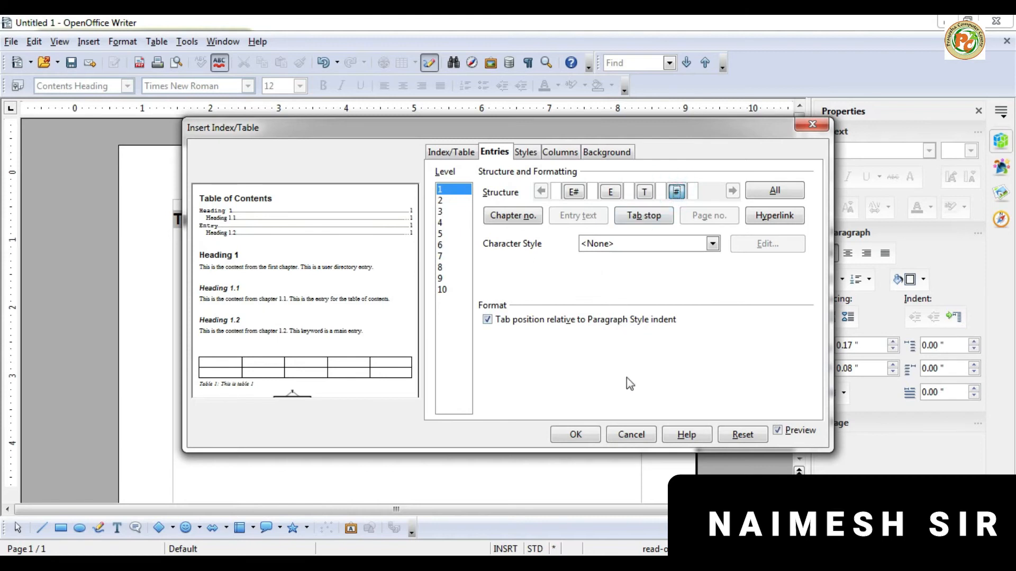
{"action": "left_click", "coordinate": [587, 439]}
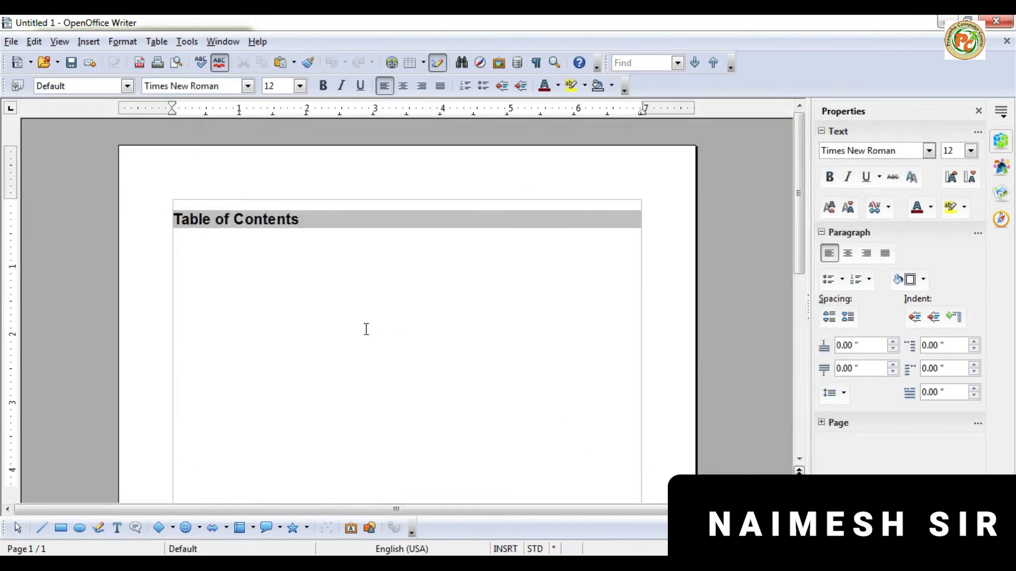
{"action": "scroll", "coordinate": [376, 324], "scroll_direction": "down", "scroll_amount": 5}
{"action": "scroll", "coordinate": [376, 324], "scroll_direction": "up", "scroll_amount": 5}
Start another Table of Contents index and add a hyperlink to its level 1 entry structure
{"action": "left_click", "coordinate": [83, 45]}
{"action": "mouse_move", "coordinate": [182, 303]}
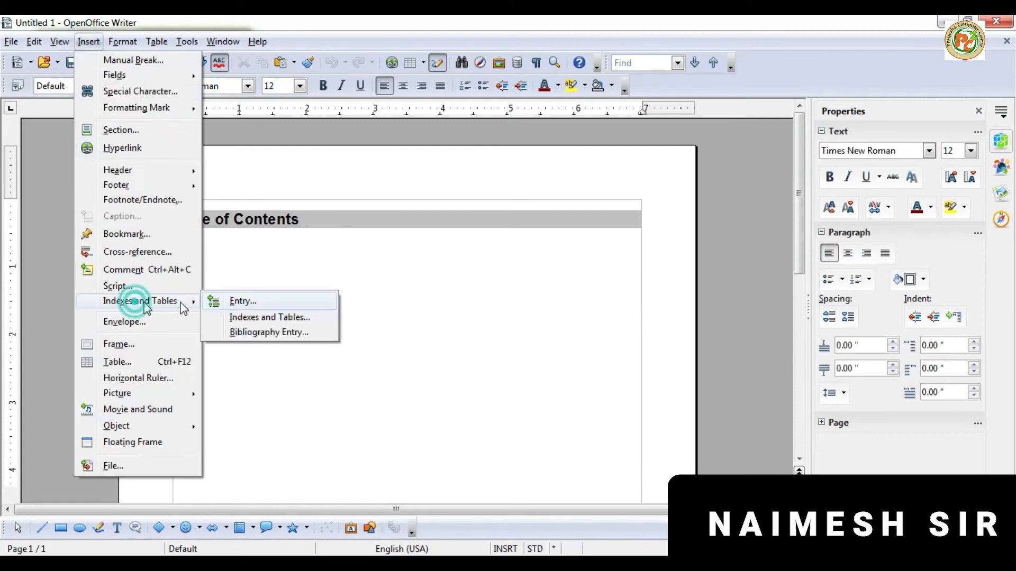
{"action": "left_click", "coordinate": [259, 319]}
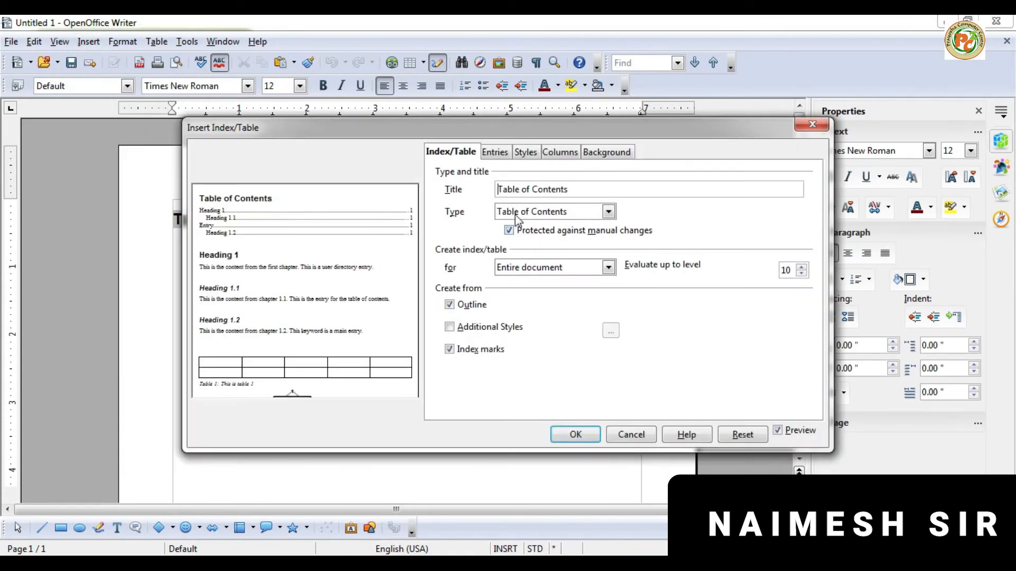
{"action": "left_click", "coordinate": [501, 159]}
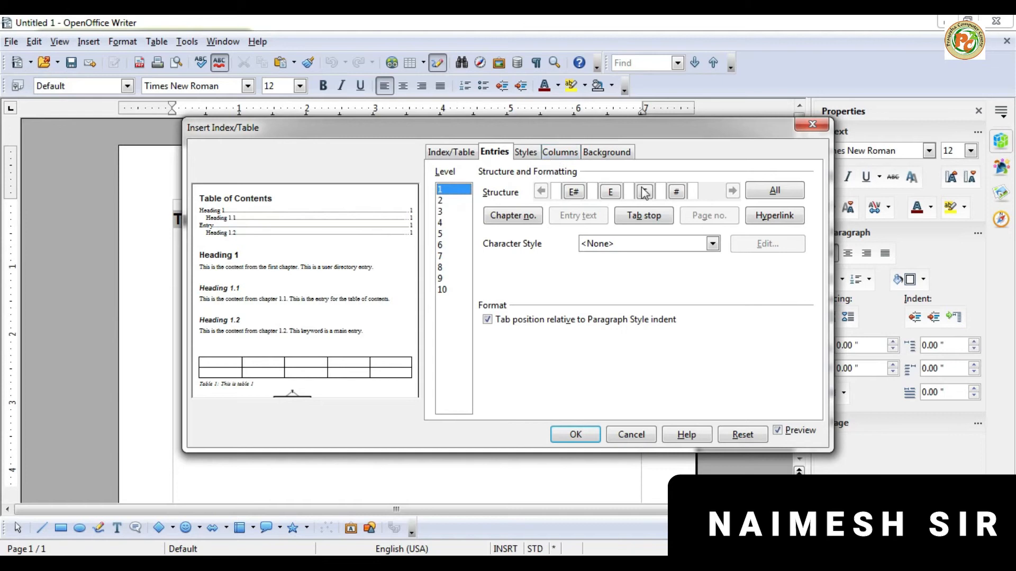
{"action": "left_click", "coordinate": [763, 220]}
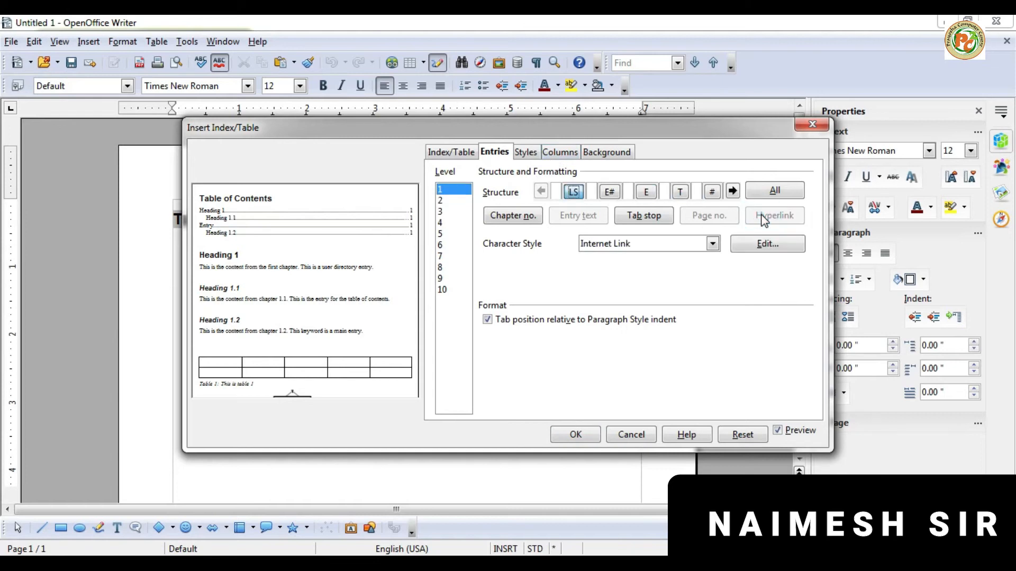
Set the character style of the level 1 hyperlink start to Caption Characters
{"action": "left_click", "coordinate": [634, 245]}
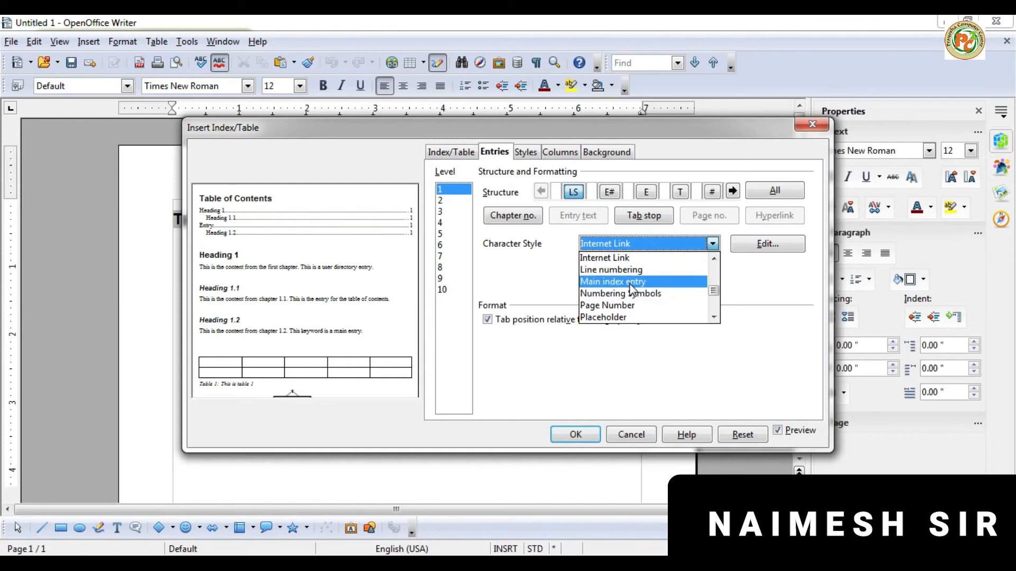
{"action": "scroll", "coordinate": [629, 315], "scroll_direction": "down", "scroll_amount": 3}
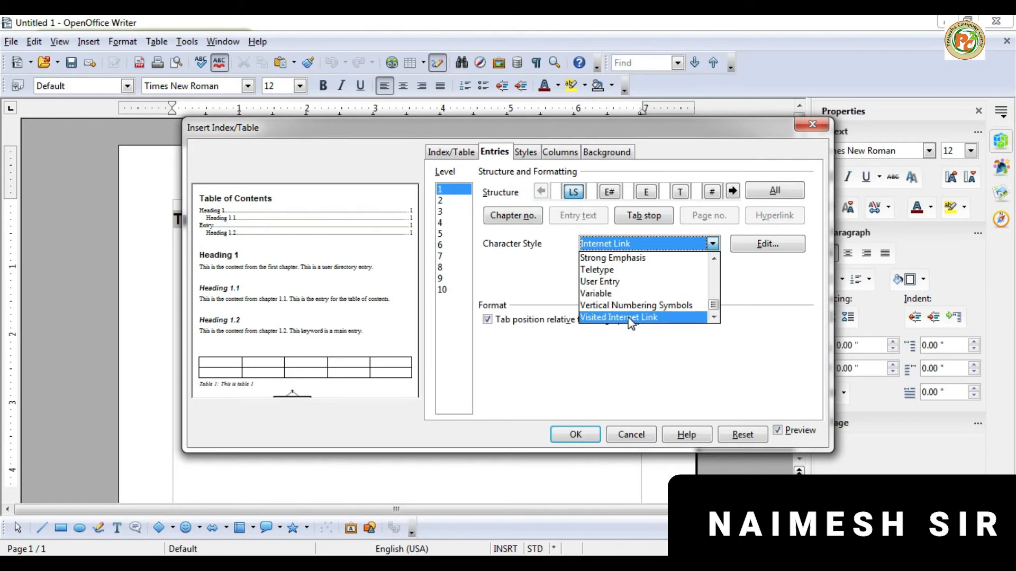
{"action": "scroll", "coordinate": [634, 309], "scroll_direction": "up", "scroll_amount": 7}
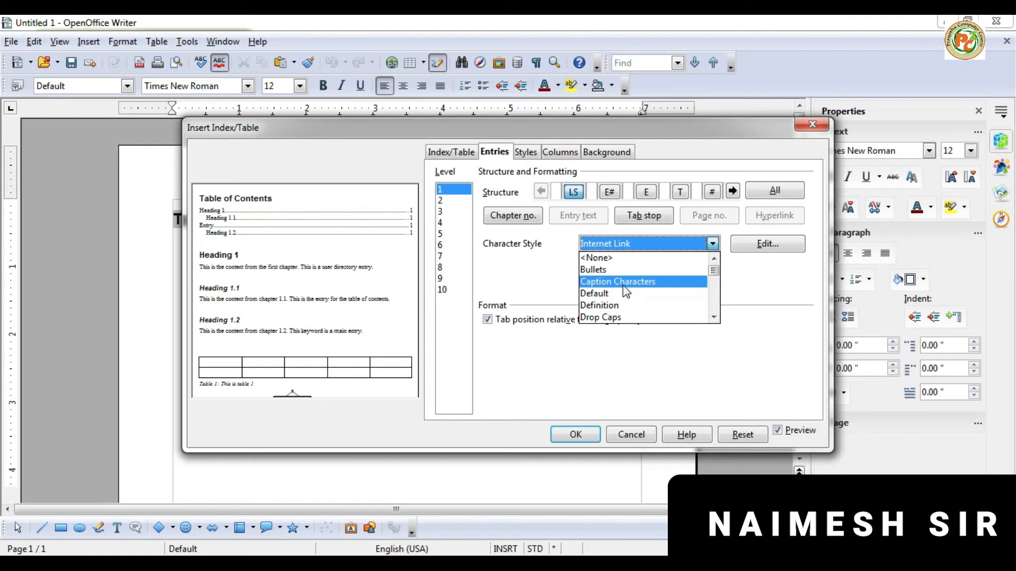
{"action": "left_click", "coordinate": [624, 283]}
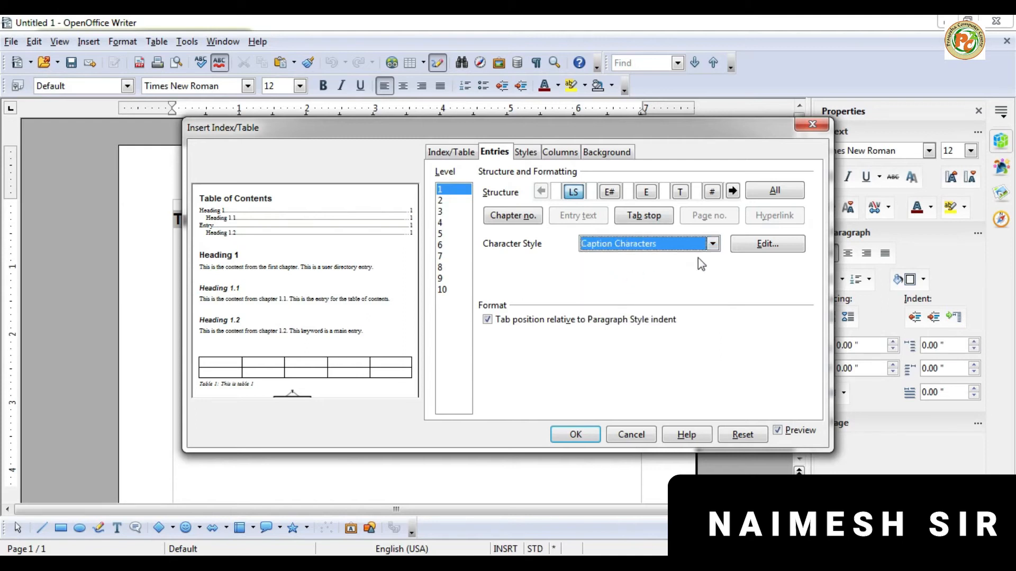
Link the Caption Characters character style with the Bullets style
{"action": "left_click", "coordinate": [748, 255]}
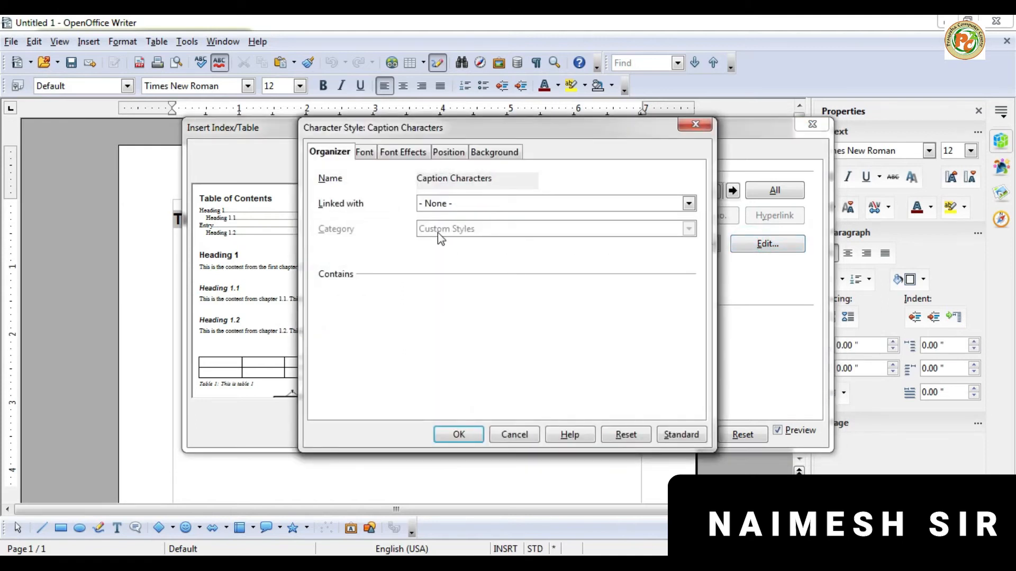
{"action": "left_click", "coordinate": [435, 203]}
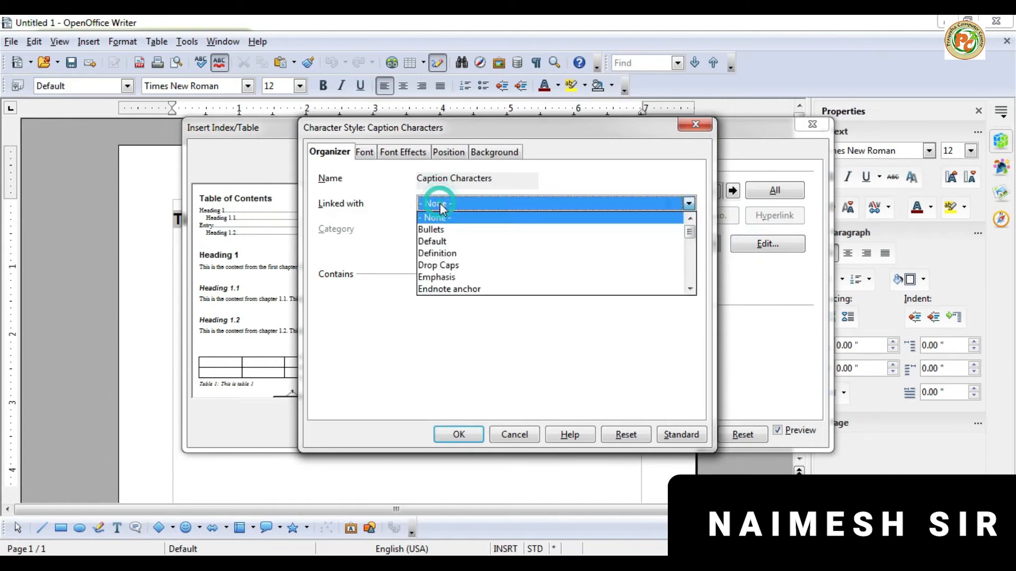
{"action": "left_click", "coordinate": [434, 234]}
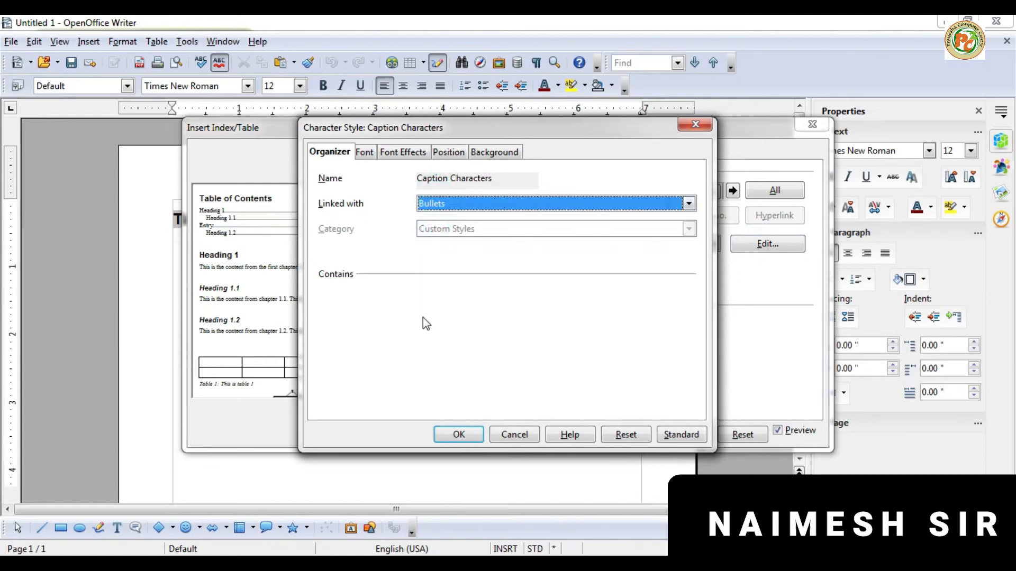
{"action": "left_click", "coordinate": [458, 433]}
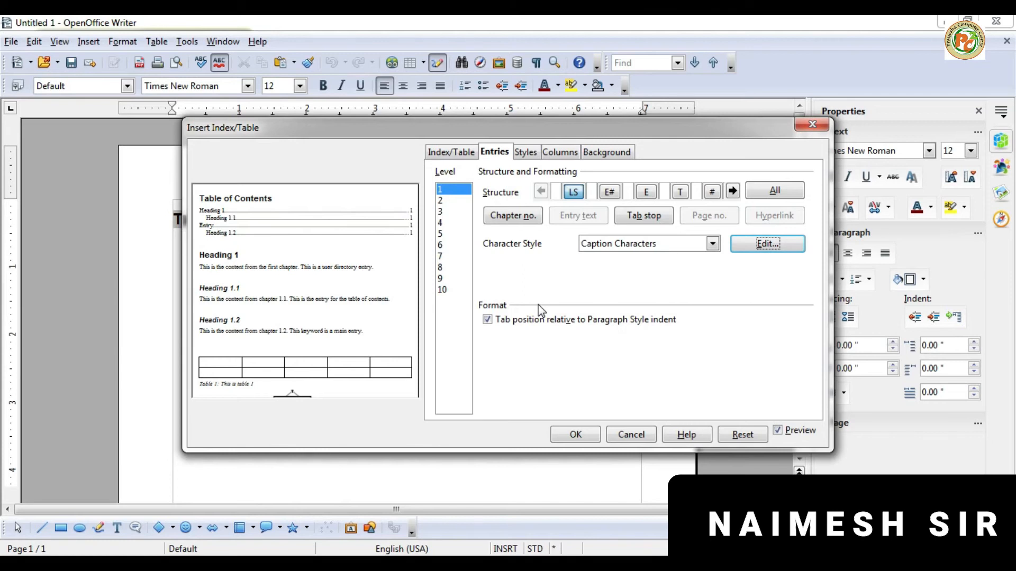
Go through the level 1 structure elements and replace the tab stop with a hyperlink end
{"action": "left_click", "coordinate": [571, 196]}
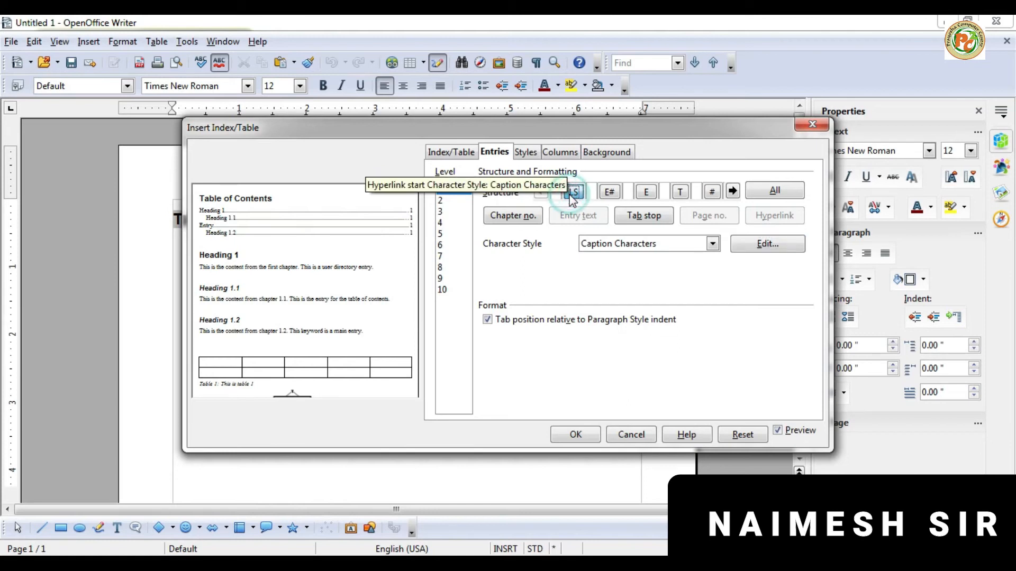
{"action": "left_click", "coordinate": [612, 192]}
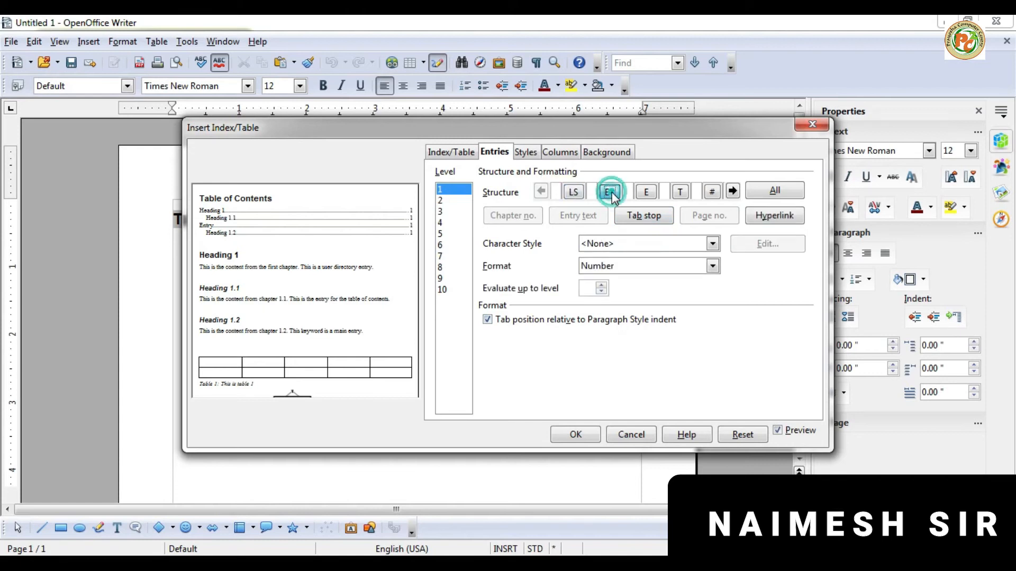
{"action": "left_click", "coordinate": [645, 192]}
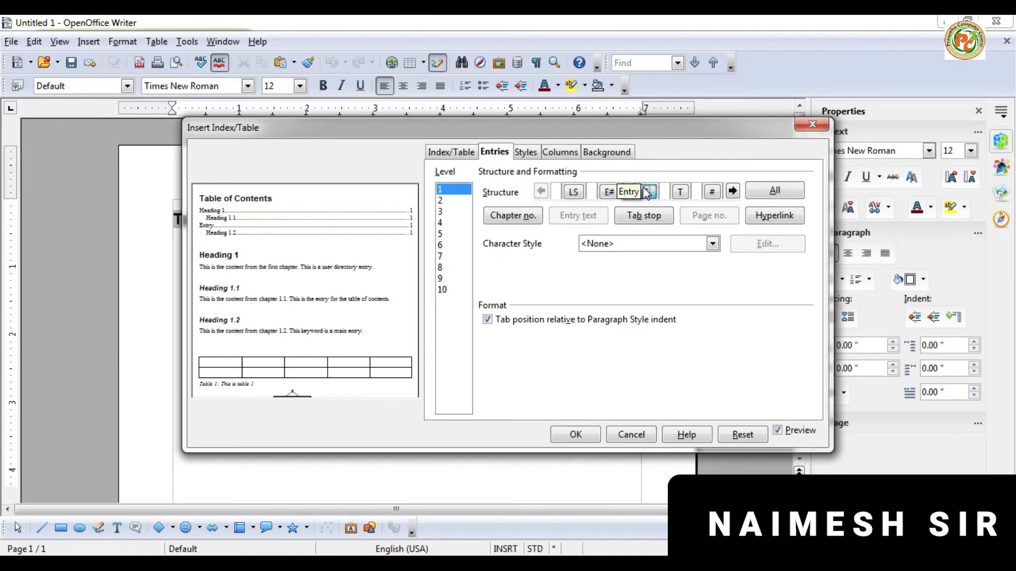
{"action": "left_click", "coordinate": [681, 193]}
{"action": "left_click", "coordinate": [772, 217]}
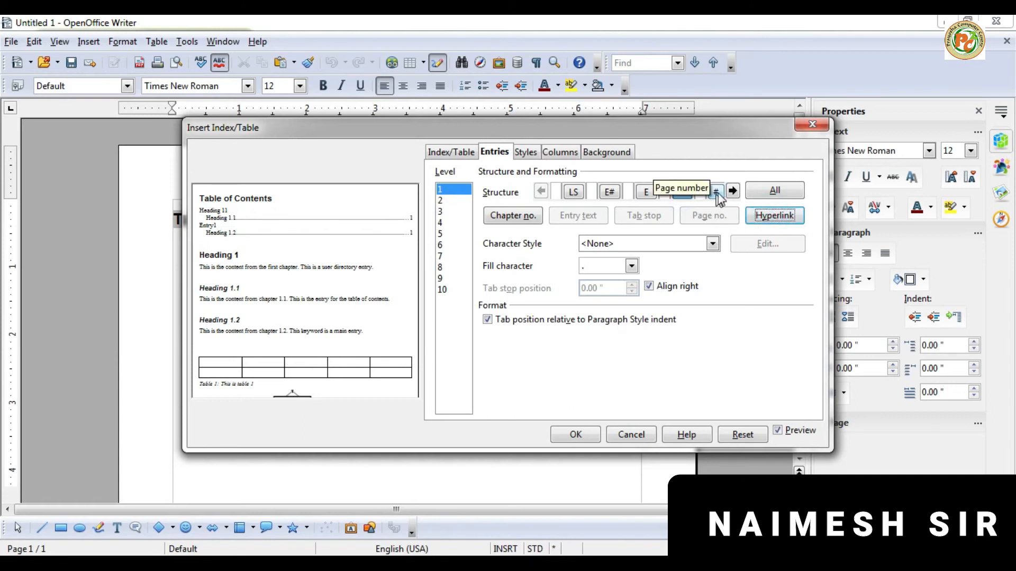
{"action": "left_click", "coordinate": [733, 192]}
{"action": "left_click", "coordinate": [733, 191]}
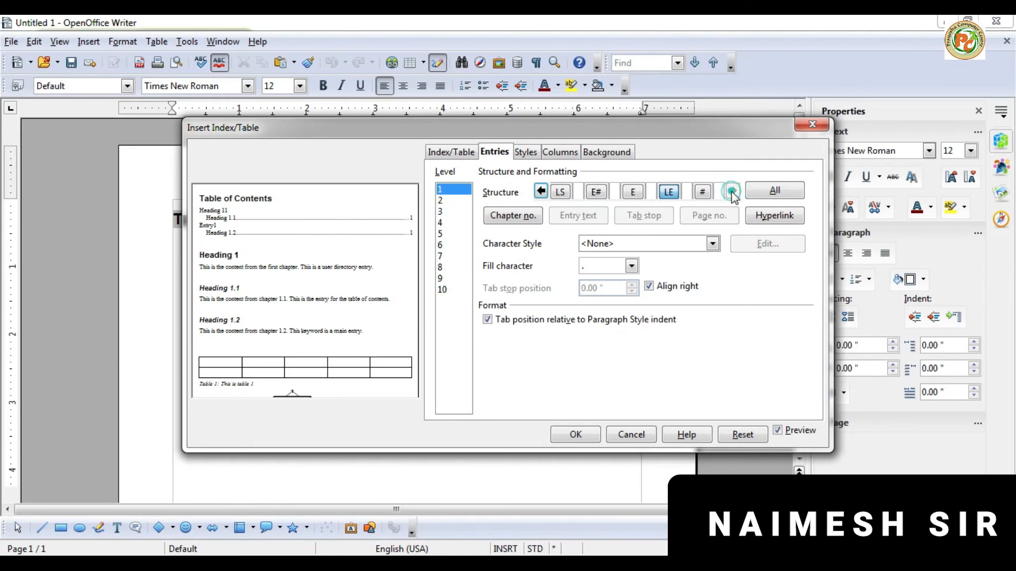
{"action": "left_click", "coordinate": [541, 192]}
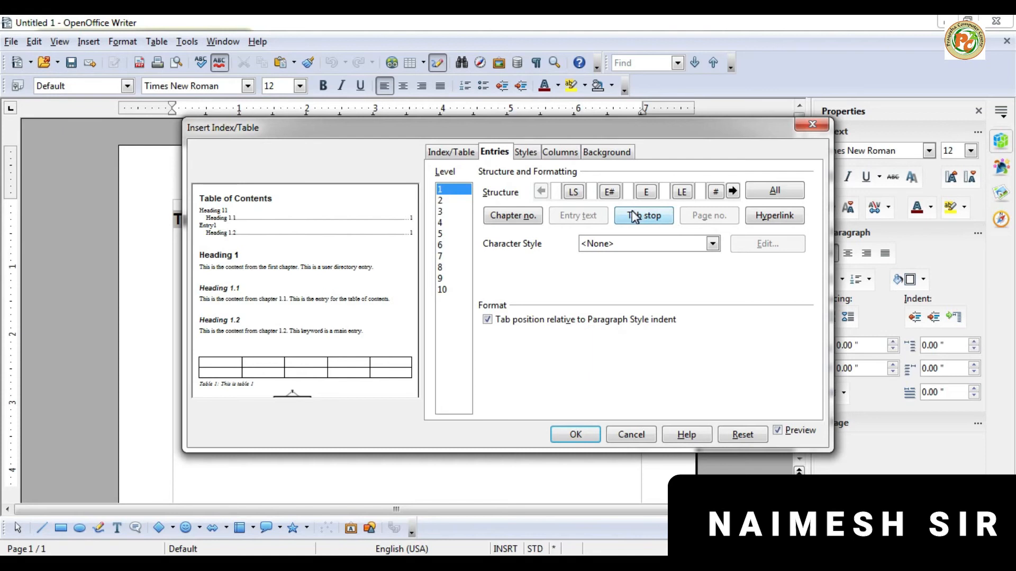
Assign the Contents 7 paragraph style to level 5 of the index
{"action": "left_click", "coordinate": [526, 152]}
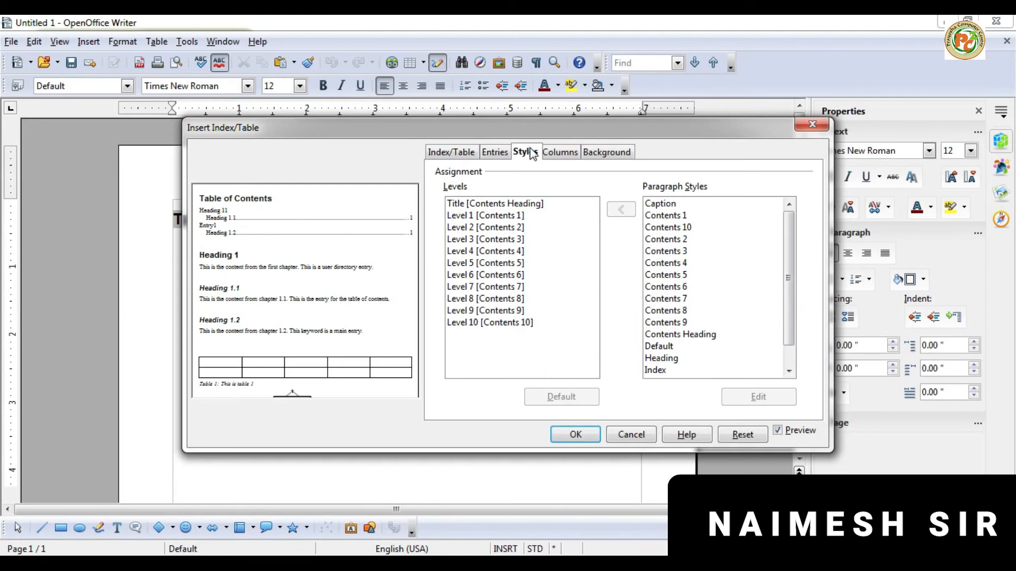
{"action": "left_click", "coordinate": [489, 215]}
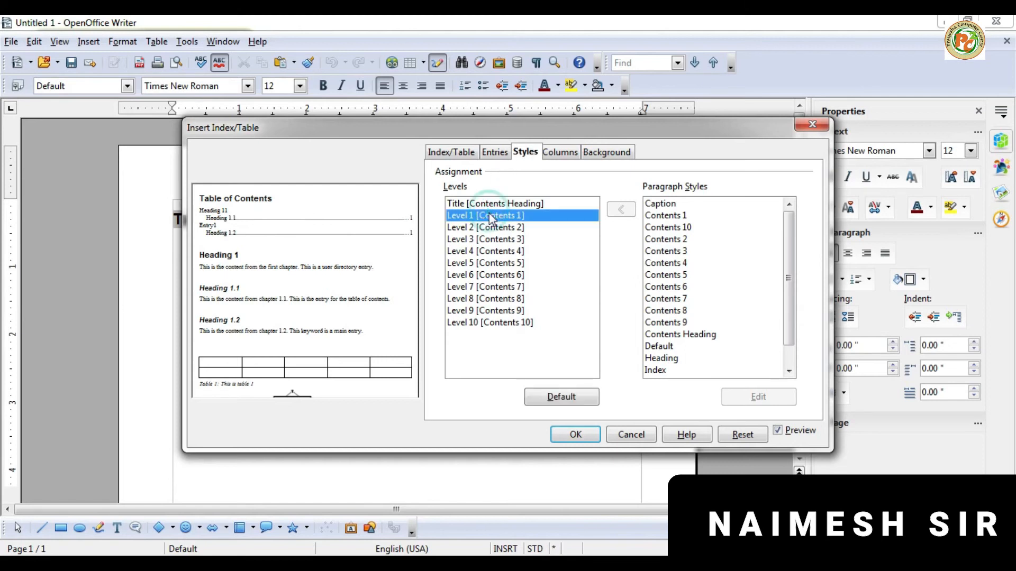
{"action": "left_click", "coordinate": [492, 241]}
{"action": "left_click", "coordinate": [493, 252]}
{"action": "left_click", "coordinate": [495, 264]}
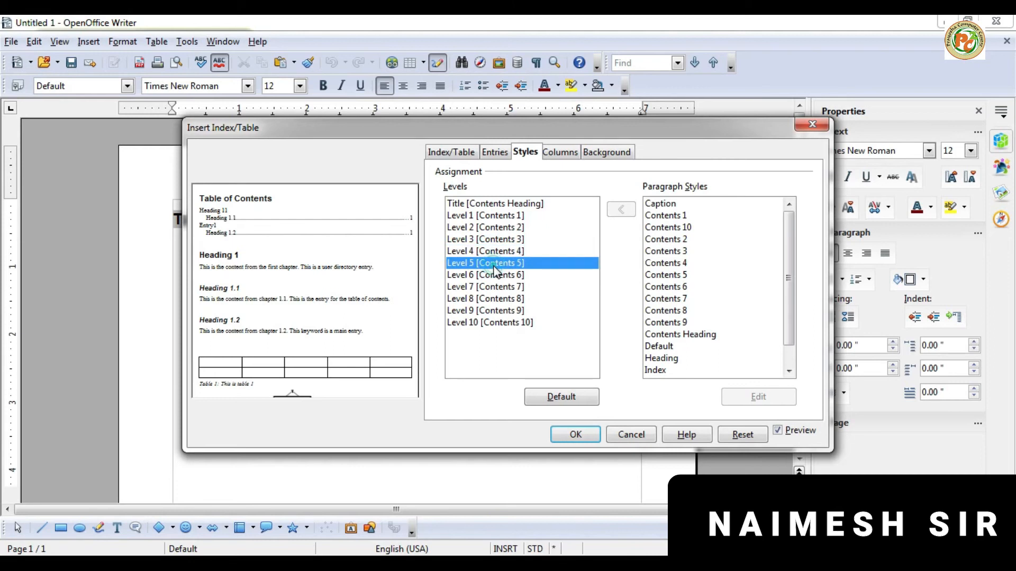
{"action": "left_click", "coordinate": [671, 296]}
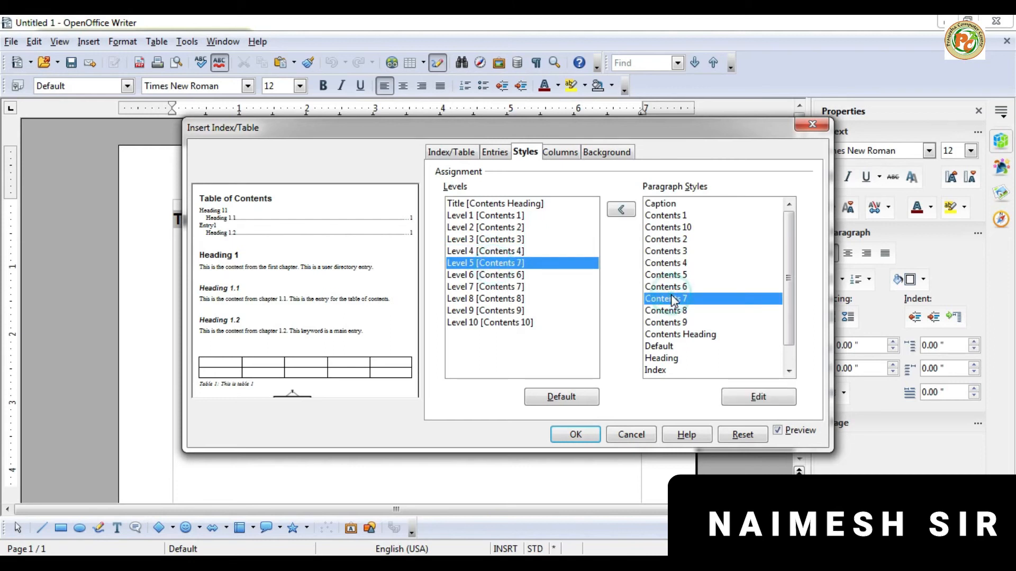
{"action": "left_click", "coordinate": [620, 210]}
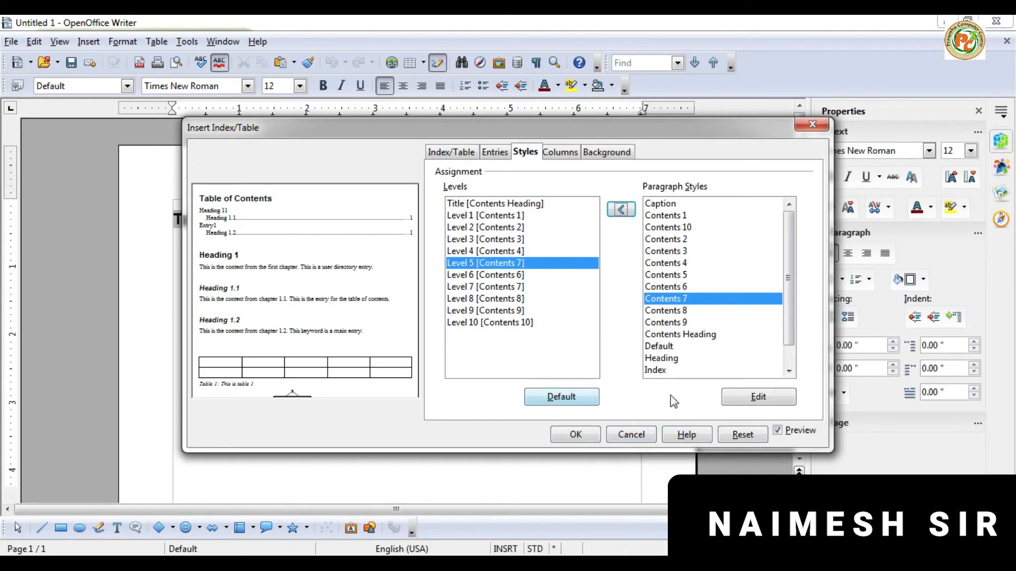
Review the indents, alignment and background settings of the Contents 7 paragraph style
{"action": "left_click", "coordinate": [760, 408]}
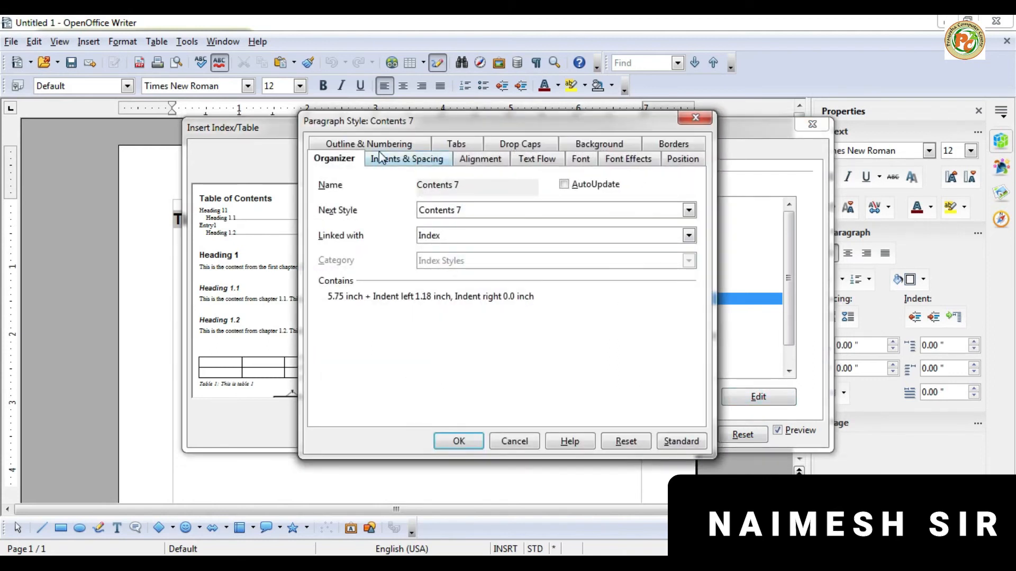
{"action": "left_click", "coordinate": [379, 158]}
{"action": "left_click", "coordinate": [476, 159]}
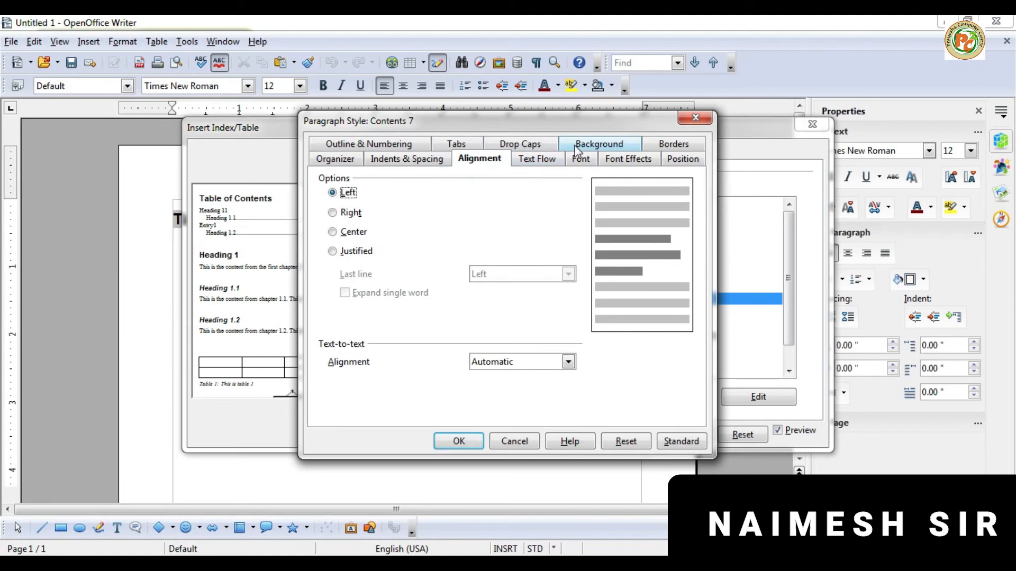
{"action": "left_click", "coordinate": [590, 146]}
{"action": "left_click", "coordinate": [460, 442]}
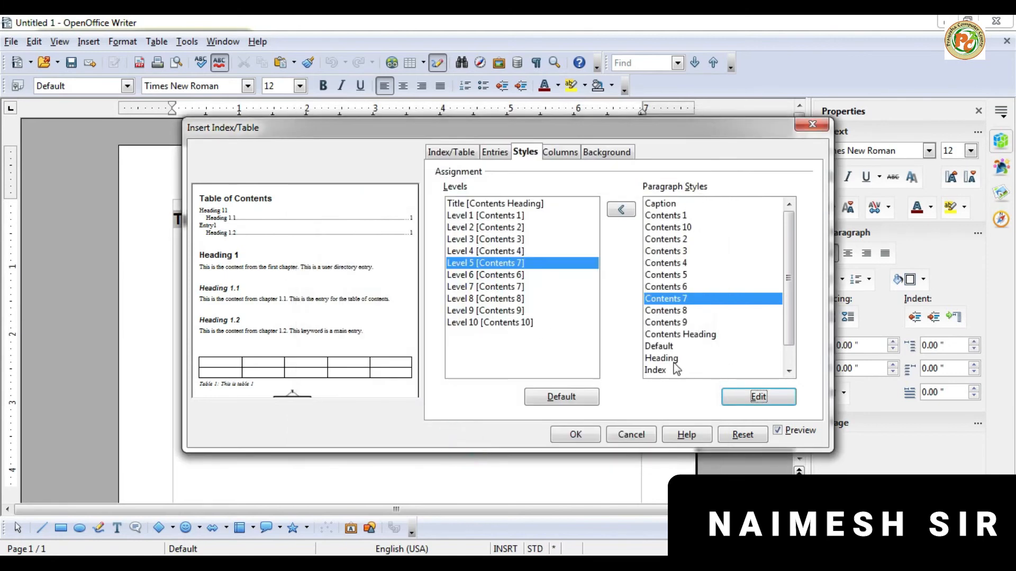
Insert the table of contents with the chosen settings and place the cursor below it
{"action": "left_click", "coordinate": [668, 228]}
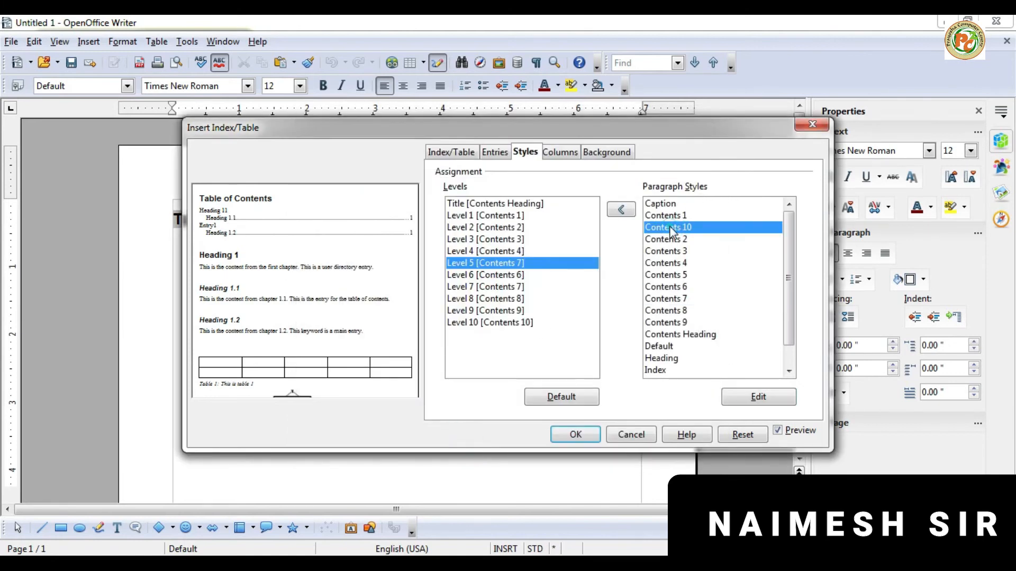
{"action": "left_click", "coordinate": [575, 435]}
{"action": "left_click", "coordinate": [278, 294]}
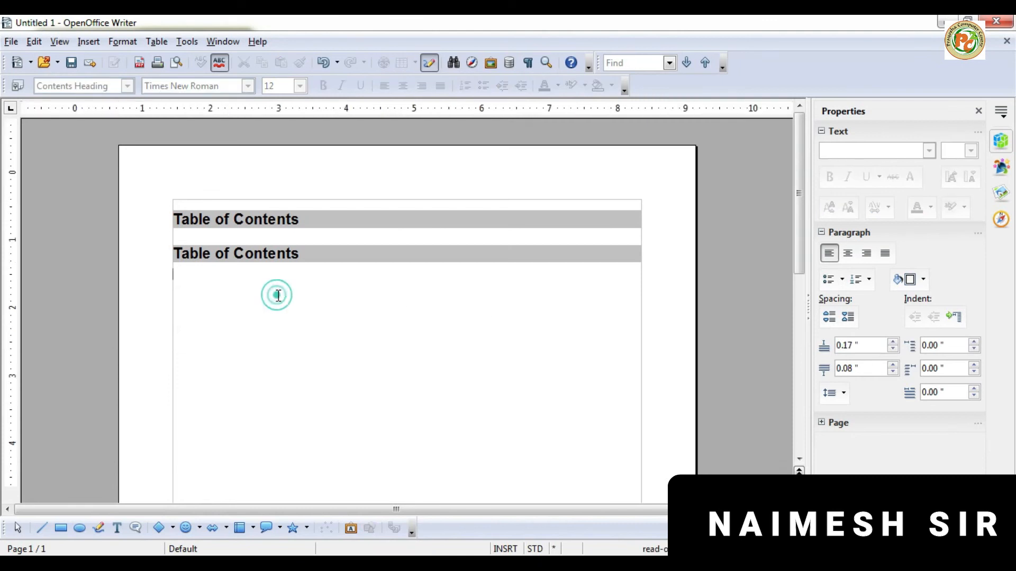
Start another Table of Contents index and set its layout to 3 columns
{"action": "left_click", "coordinate": [89, 42]}
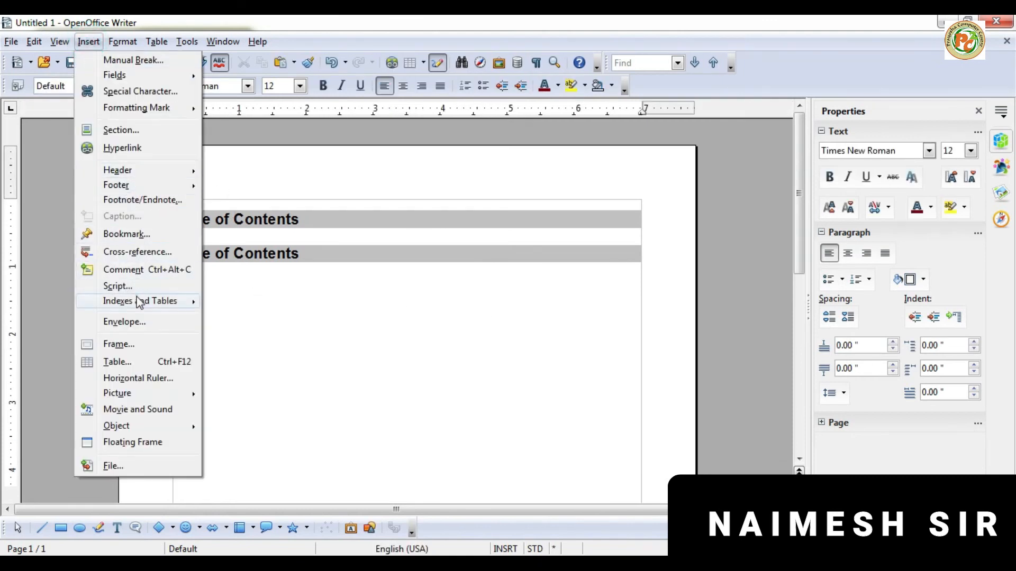
{"action": "mouse_move", "coordinate": [143, 302]}
{"action": "left_click", "coordinate": [281, 318]}
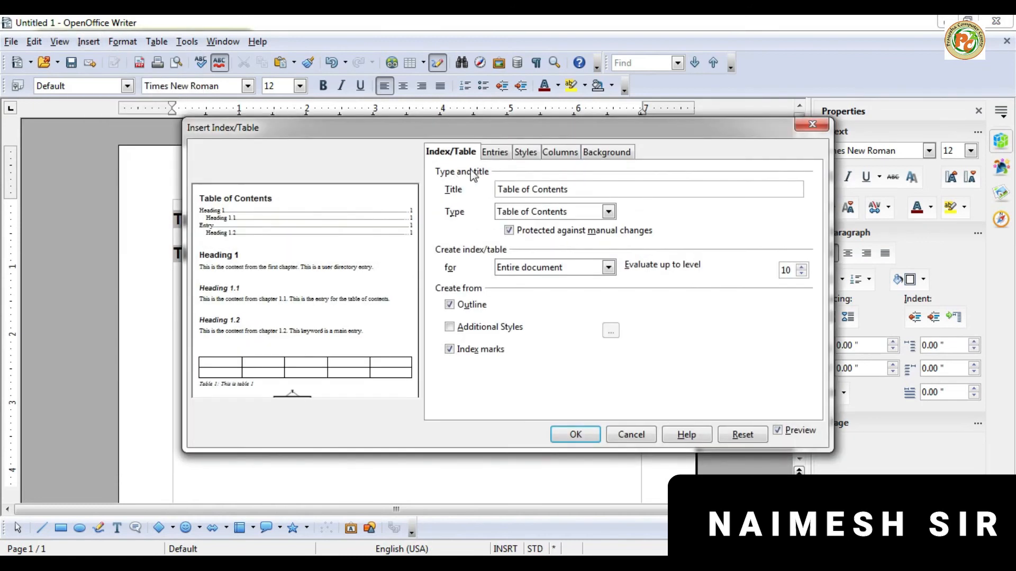
{"action": "left_click", "coordinate": [528, 156]}
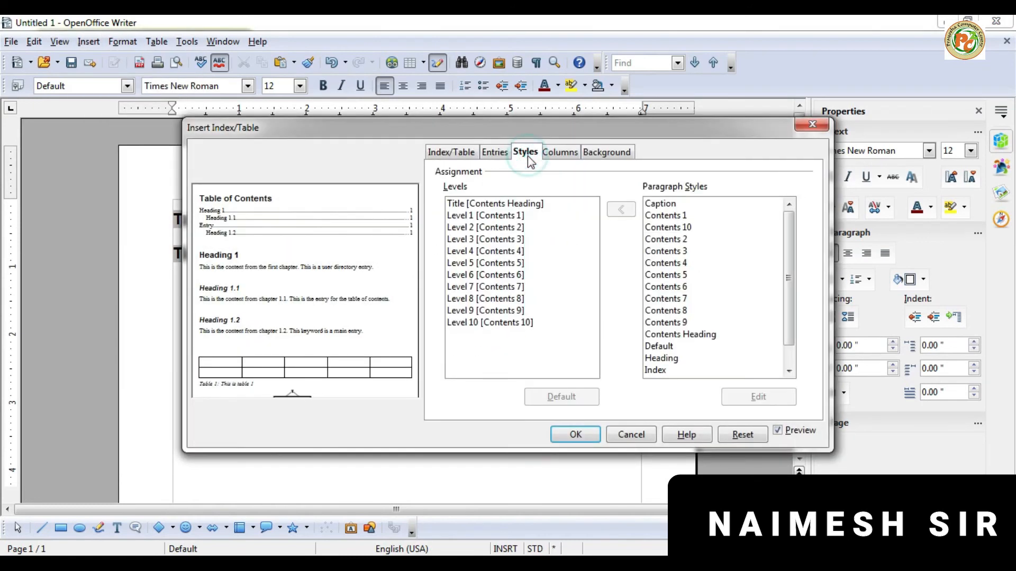
{"action": "left_click", "coordinate": [560, 152]}
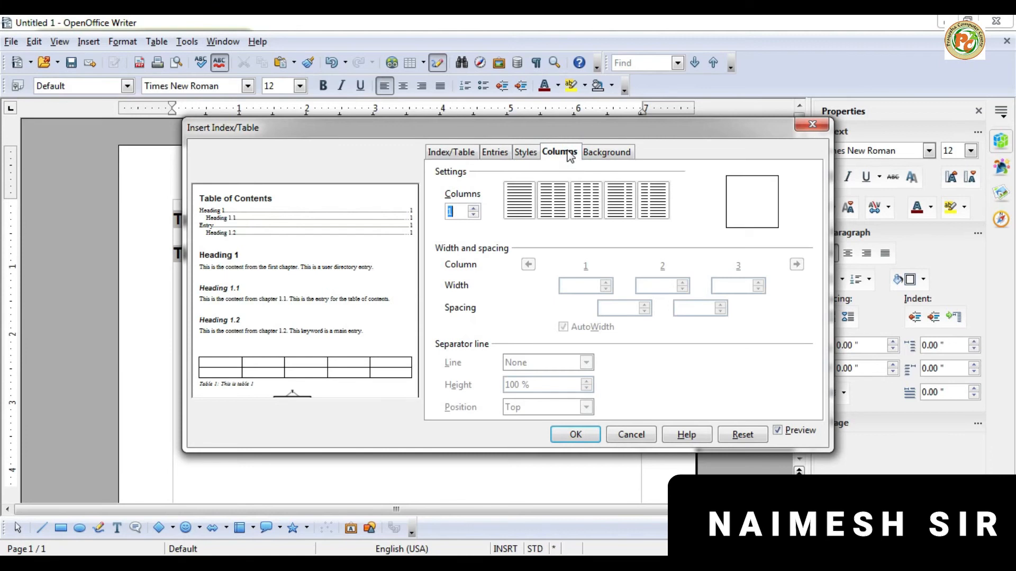
{"action": "left_click", "coordinate": [474, 208]}
{"action": "left_click", "coordinate": [473, 208]}
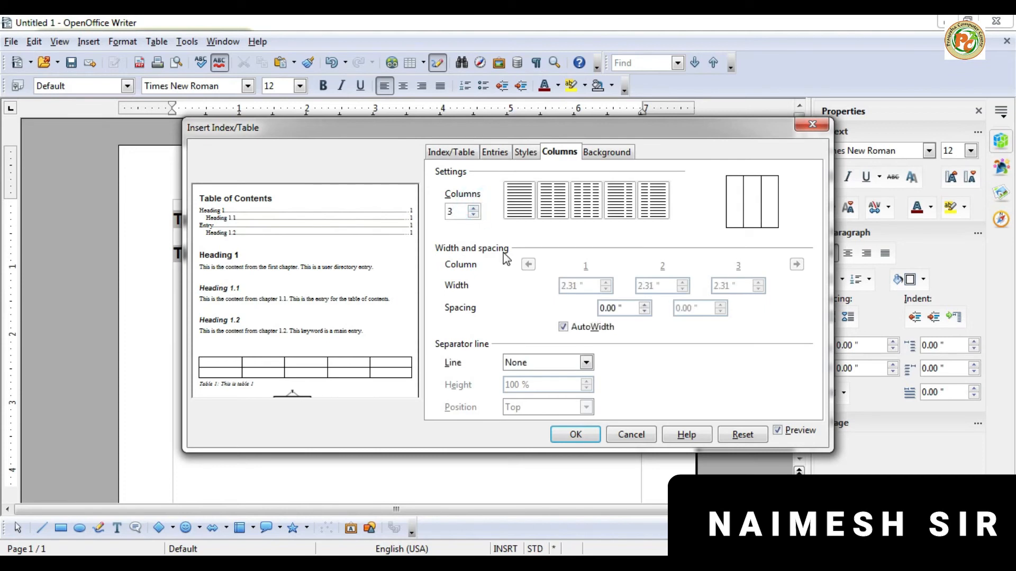
Add a 1.00 pt separator line between the index columns and insert the table of contents
{"action": "left_click", "coordinate": [585, 363]}
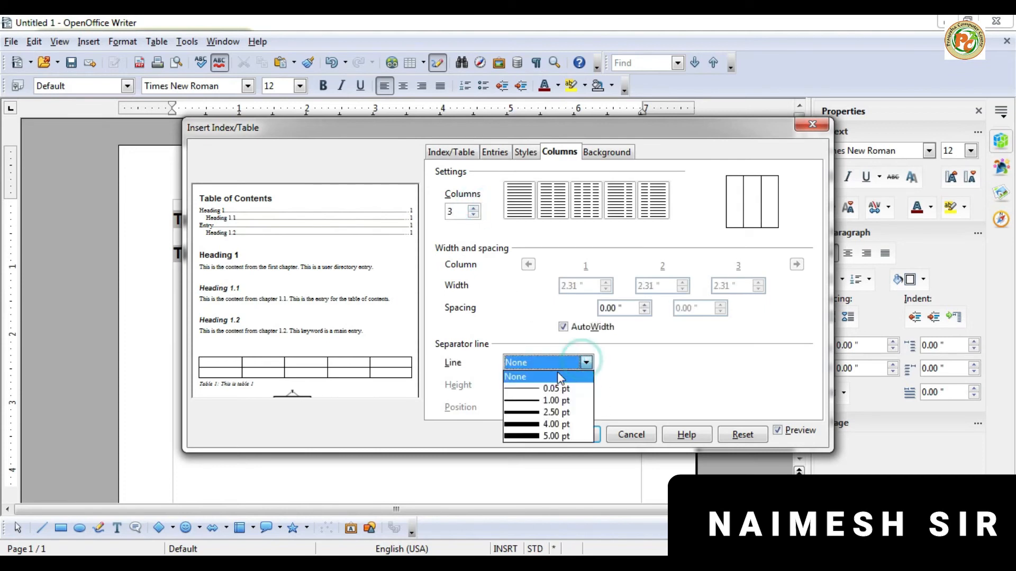
{"action": "left_click", "coordinate": [541, 402]}
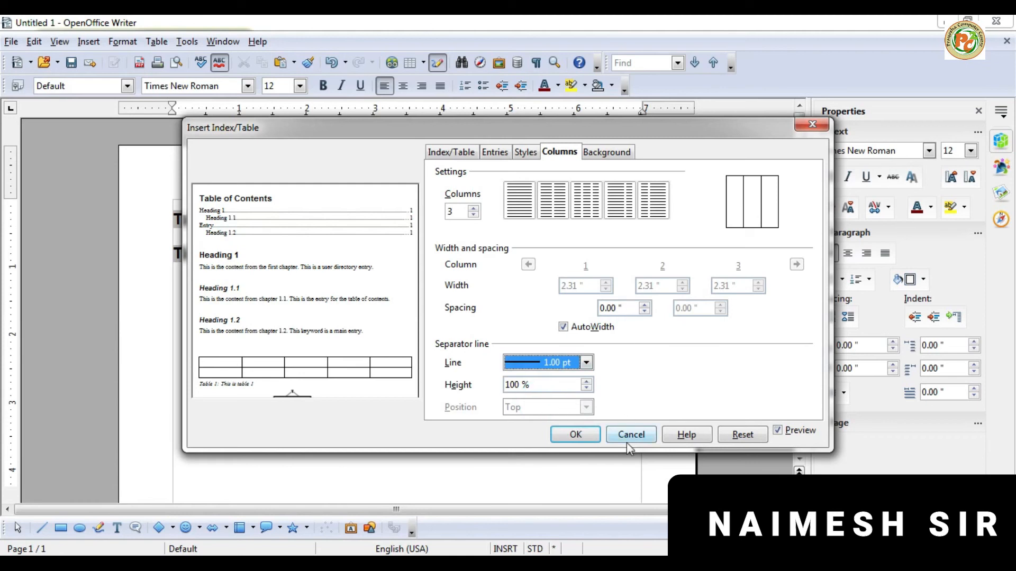
{"action": "left_click", "coordinate": [579, 436]}
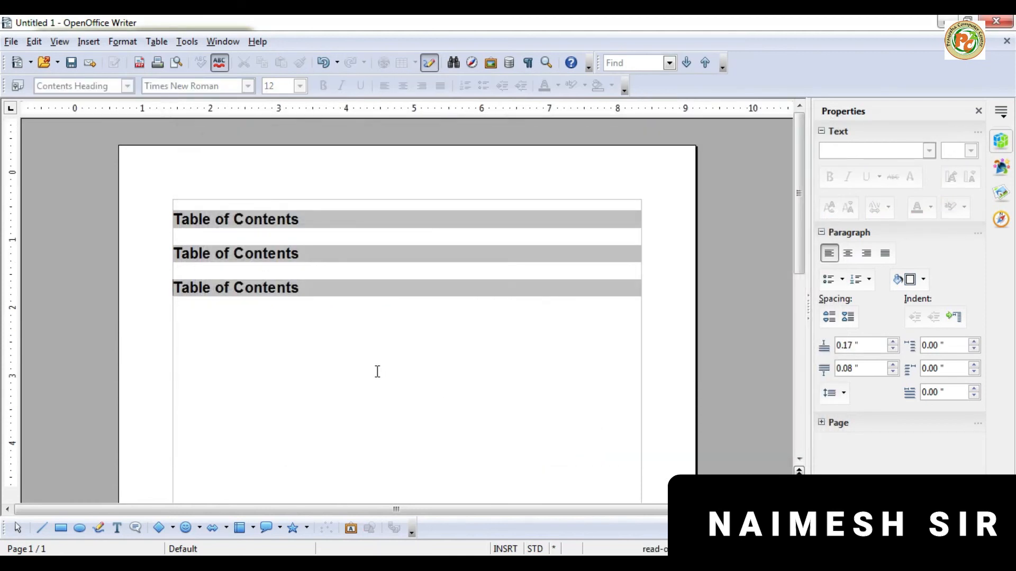
Start another index, try the one- and two-column preset layouts, and choose the three-column preset
{"action": "scroll", "coordinate": [365, 369], "scroll_direction": "up", "scroll_amount": 4}
{"action": "left_click", "coordinate": [88, 41]}
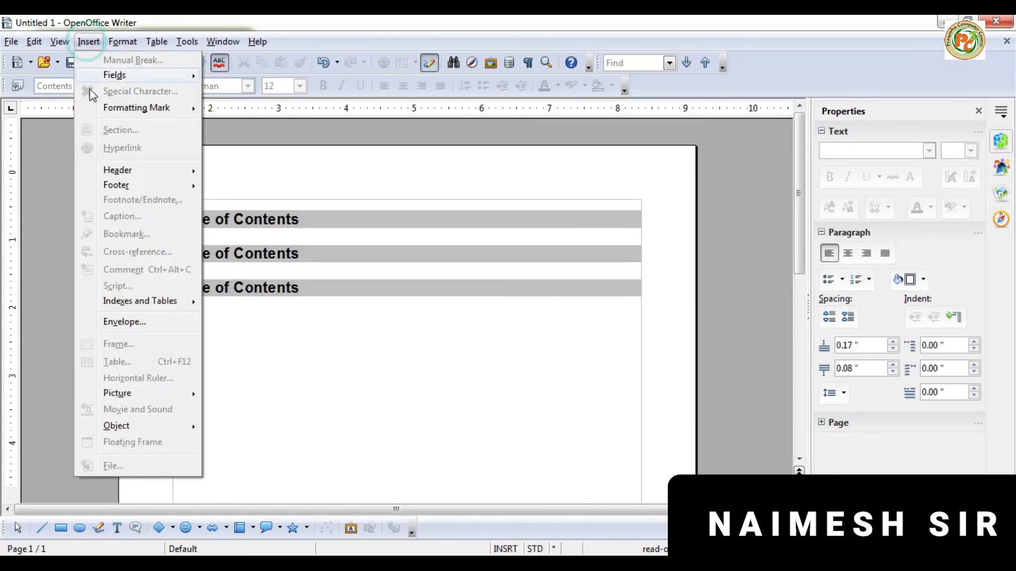
{"action": "left_click", "coordinate": [136, 301]}
{"action": "left_click", "coordinate": [262, 317]}
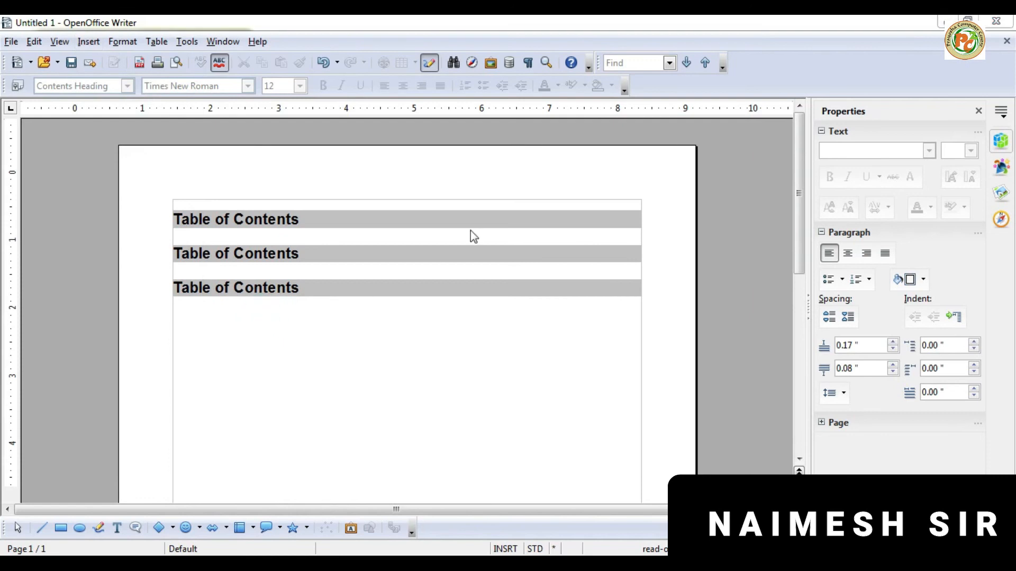
{"action": "left_click", "coordinate": [517, 208]}
{"action": "left_click", "coordinate": [551, 211]}
{"action": "left_click", "coordinate": [584, 210]}
{"action": "left_click", "coordinate": [515, 213]}
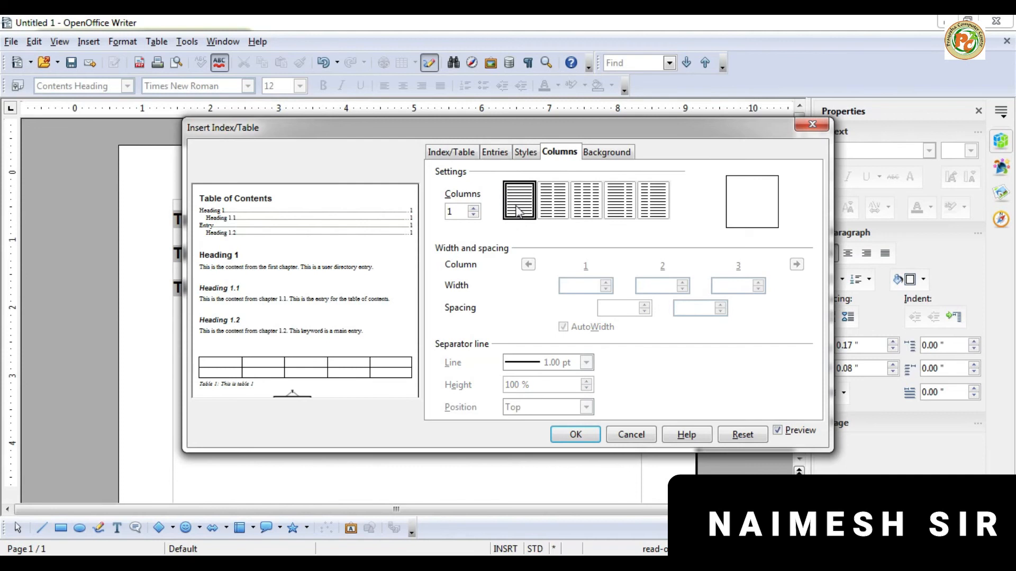
{"action": "left_click", "coordinate": [553, 209]}
{"action": "left_click", "coordinate": [589, 206]}
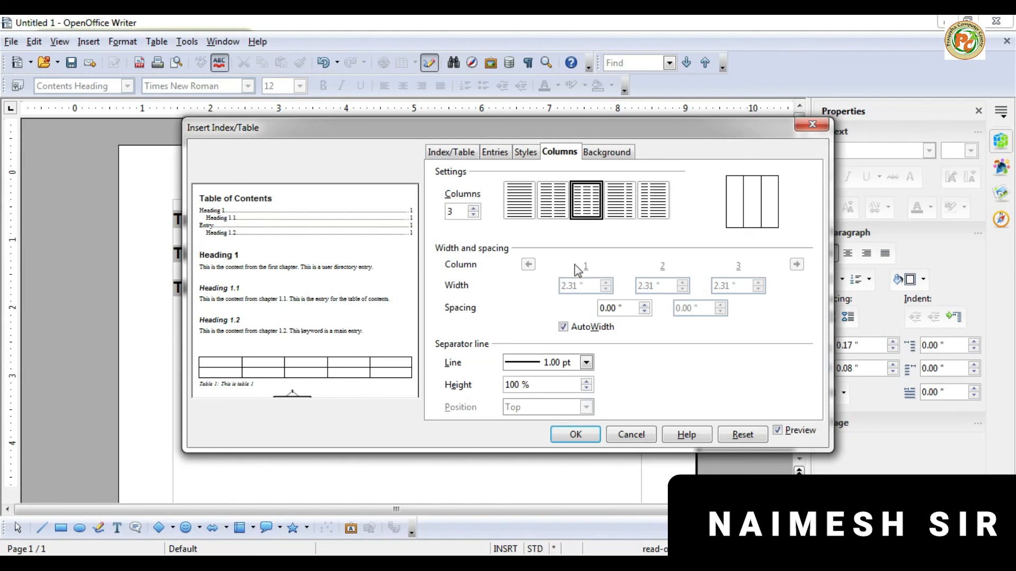
Set the index background to Graphic and open the file chooser for its image
{"action": "left_click", "coordinate": [614, 158]}
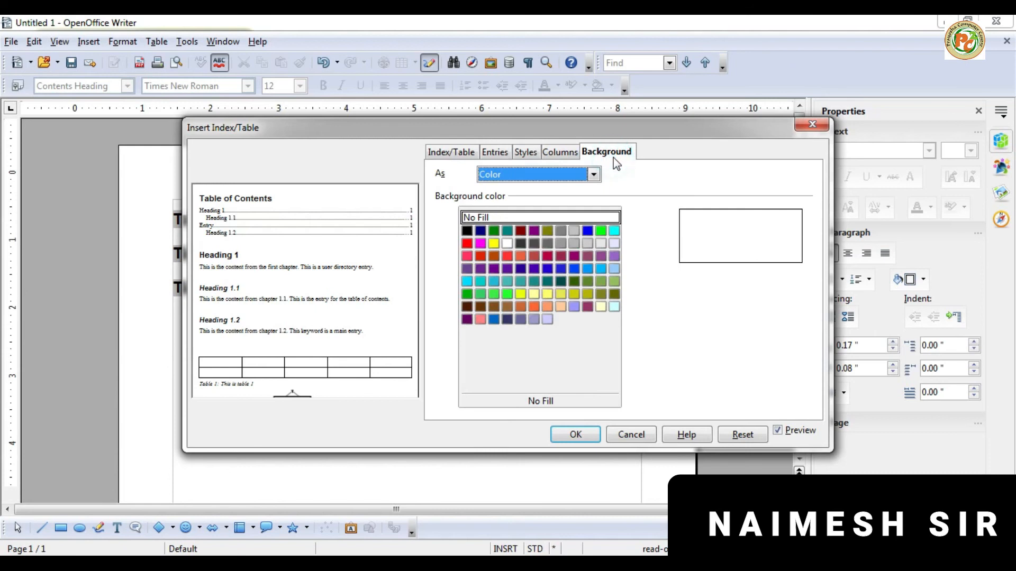
{"action": "left_click", "coordinate": [593, 175]}
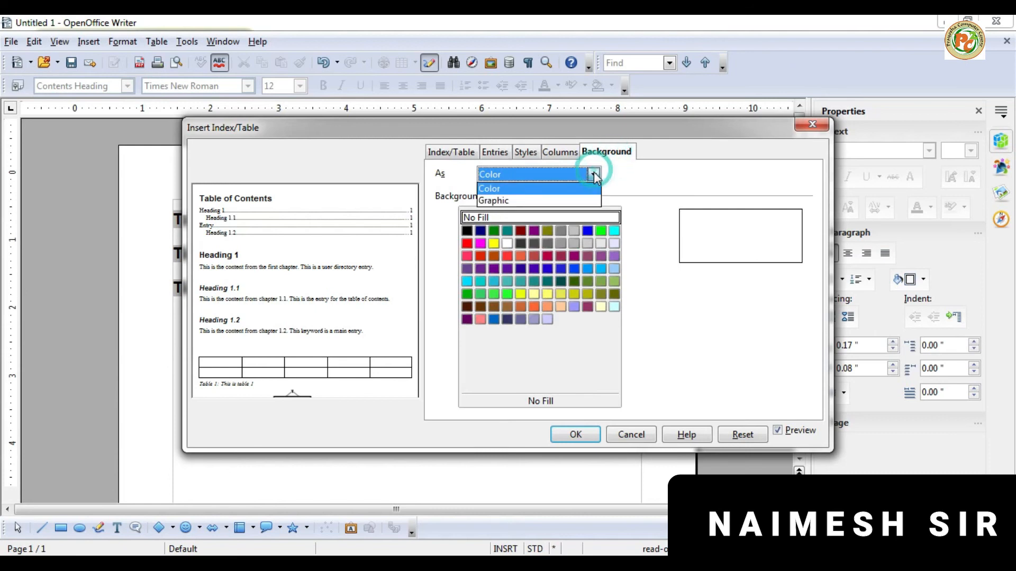
{"action": "left_click", "coordinate": [554, 200]}
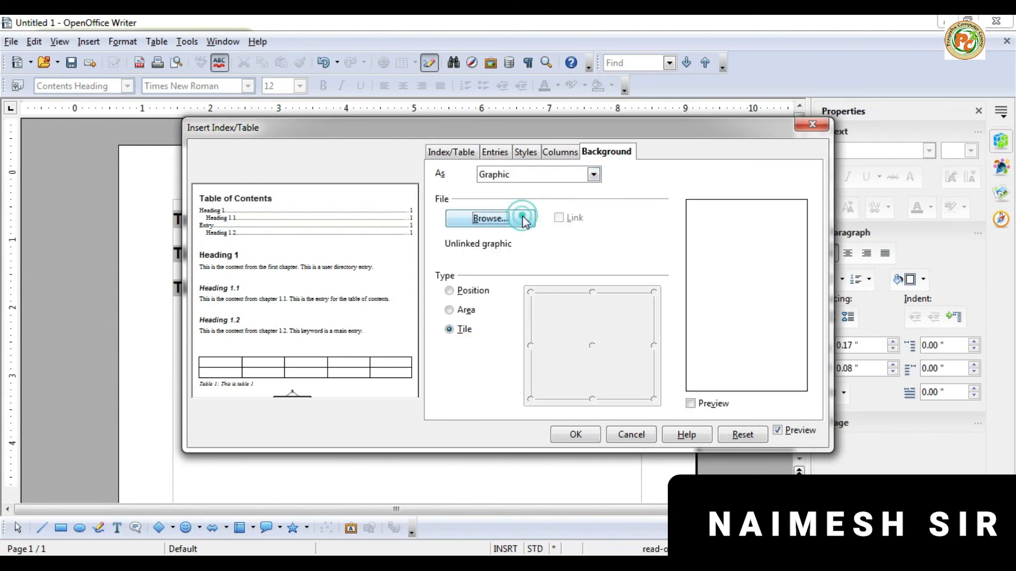
{"action": "left_click", "coordinate": [491, 222]}
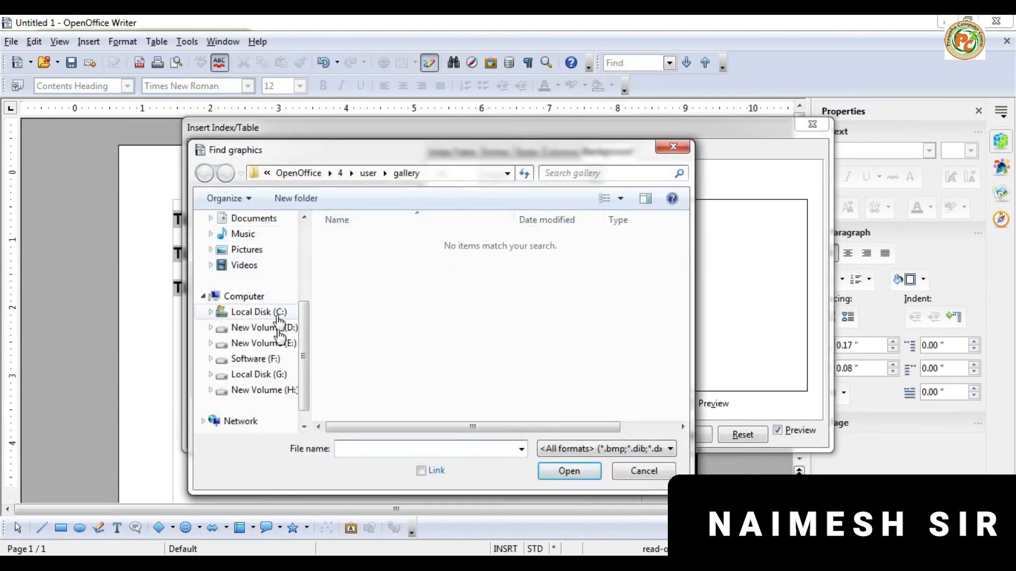
Load the communication image from the 9 CBSE folder on the Software (F:) drive as the index background
{"action": "left_click", "coordinate": [276, 360]}
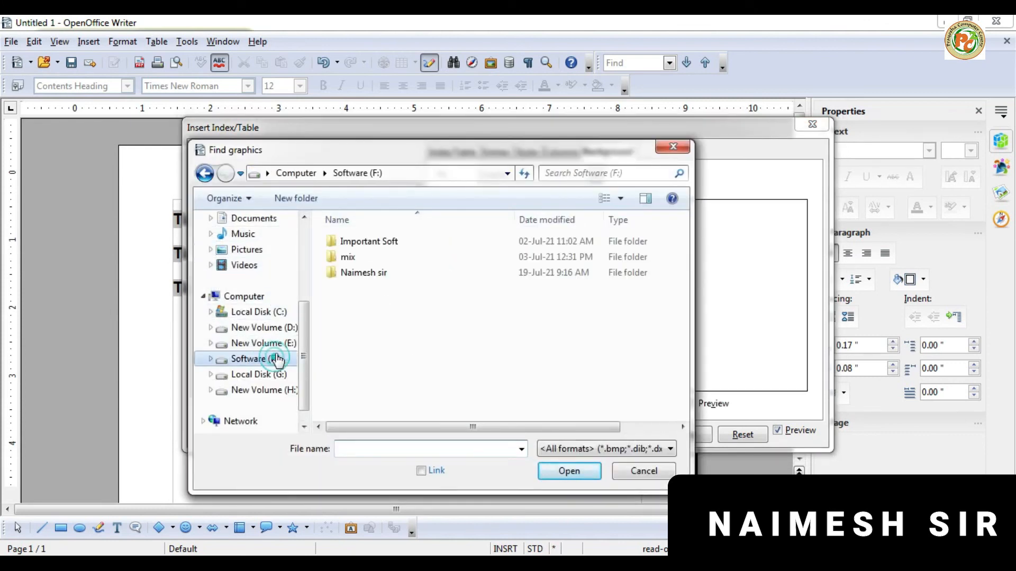
{"action": "double_click", "coordinate": [367, 263]}
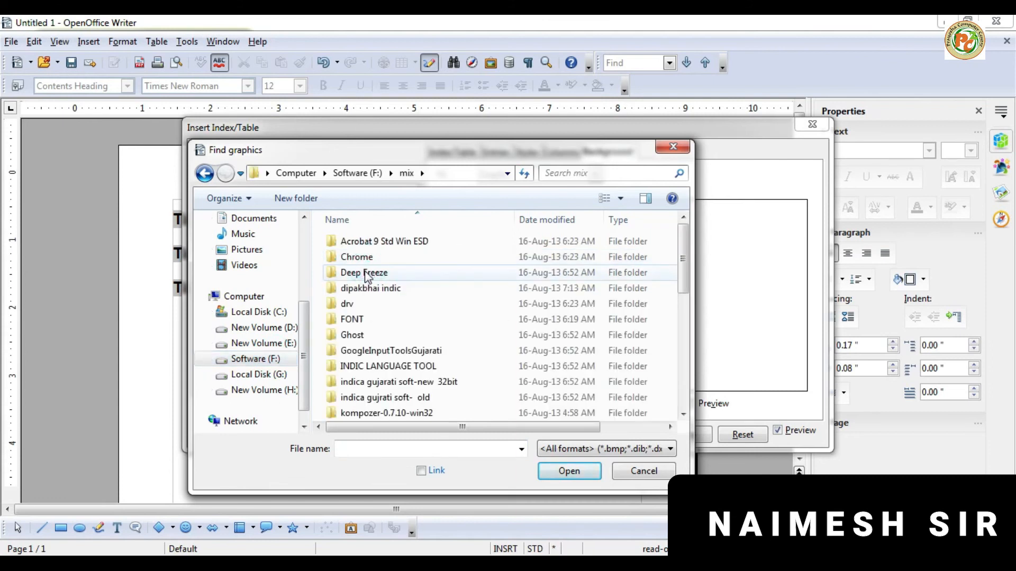
{"action": "key", "text": "BackSpace"}
{"action": "double_click", "coordinate": [365, 271]}
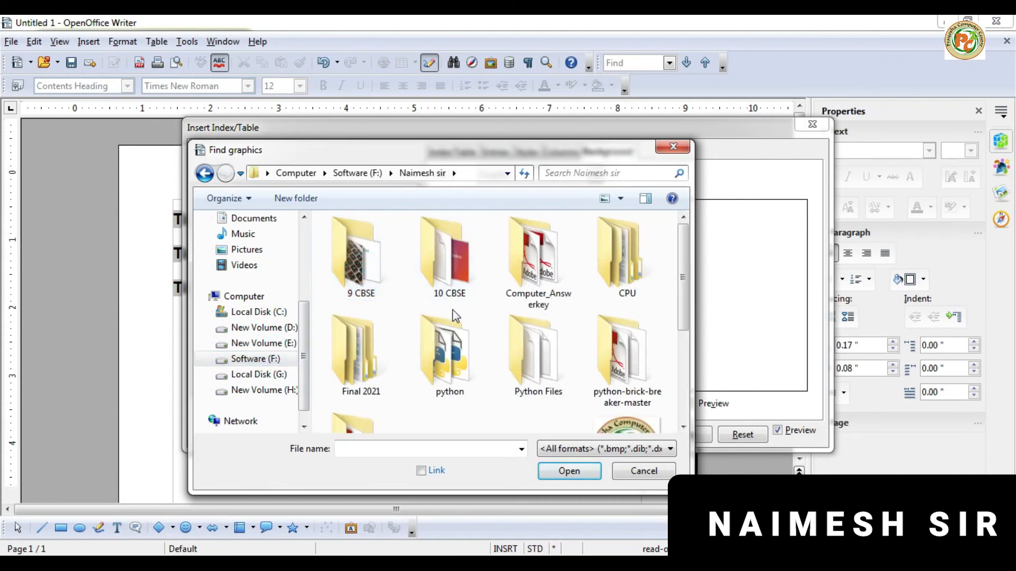
{"action": "double_click", "coordinate": [453, 288]}
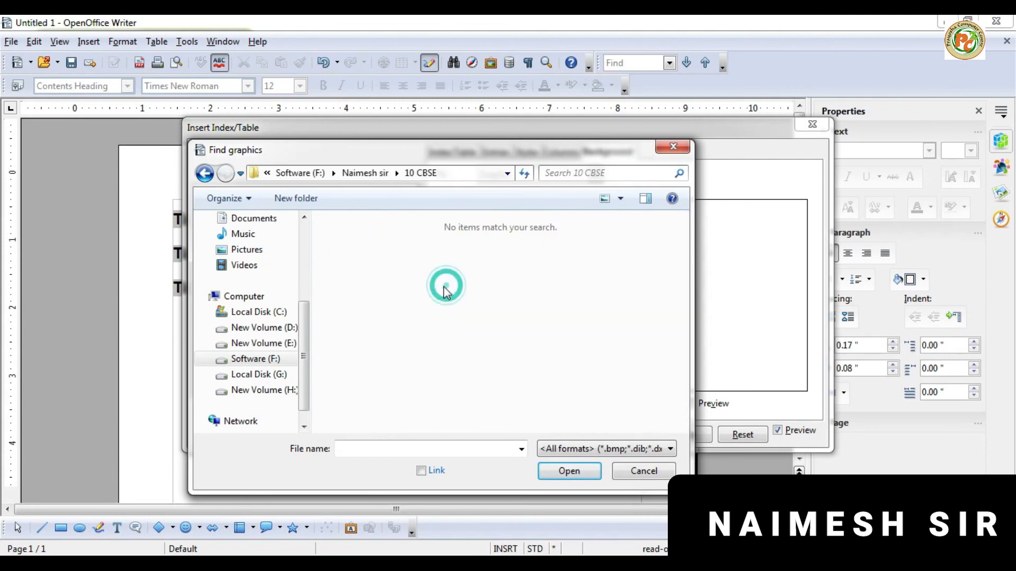
{"action": "left_click", "coordinate": [365, 173]}
{"action": "scroll", "coordinate": [421, 327], "scroll_direction": "down", "scroll_amount": 1}
{"action": "scroll", "coordinate": [421, 327], "scroll_direction": "up", "scroll_amount": 1}
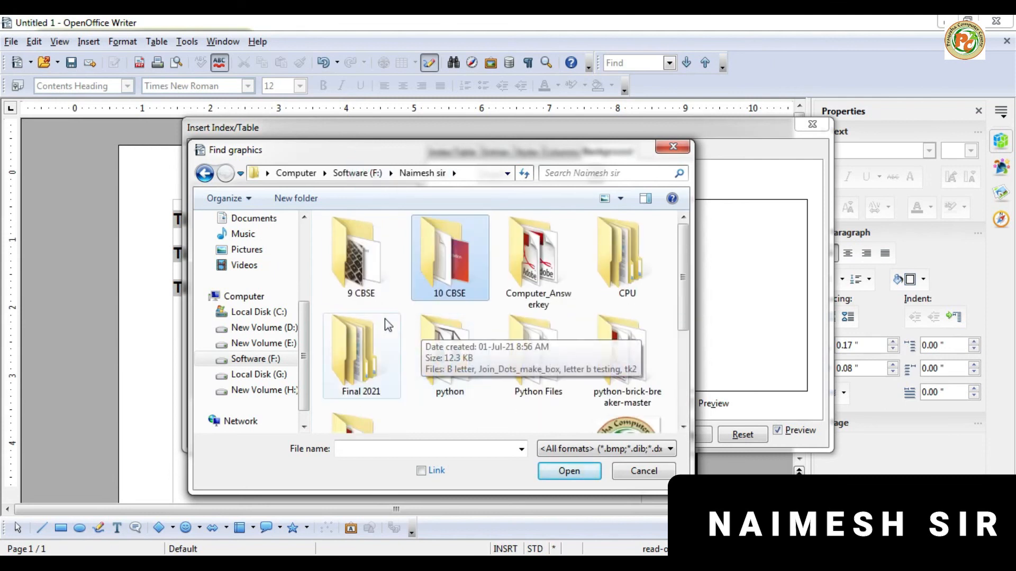
{"action": "double_click", "coordinate": [373, 283]}
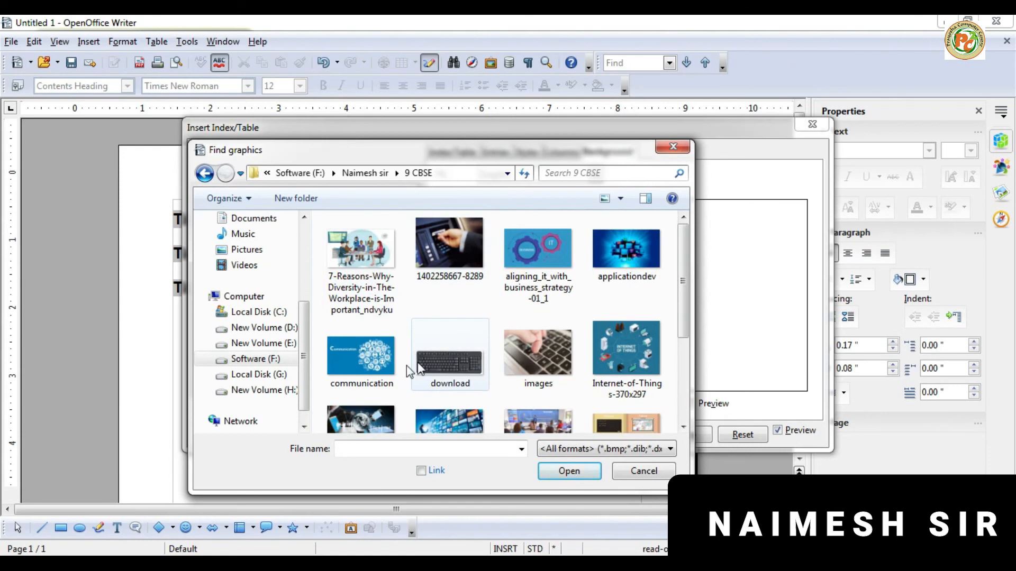
{"action": "double_click", "coordinate": [382, 362]}
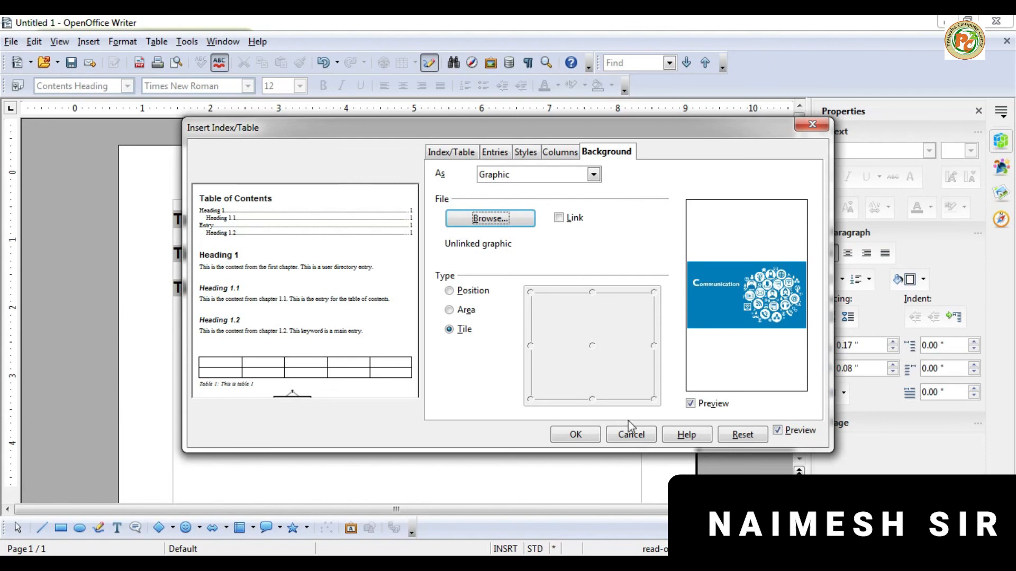
Try the Position and Area placements for the background image, choose Tile, and insert the table of contents
{"action": "left_click", "coordinate": [450, 291]}
{"action": "left_click", "coordinate": [449, 310]}
{"action": "left_click", "coordinate": [450, 330]}
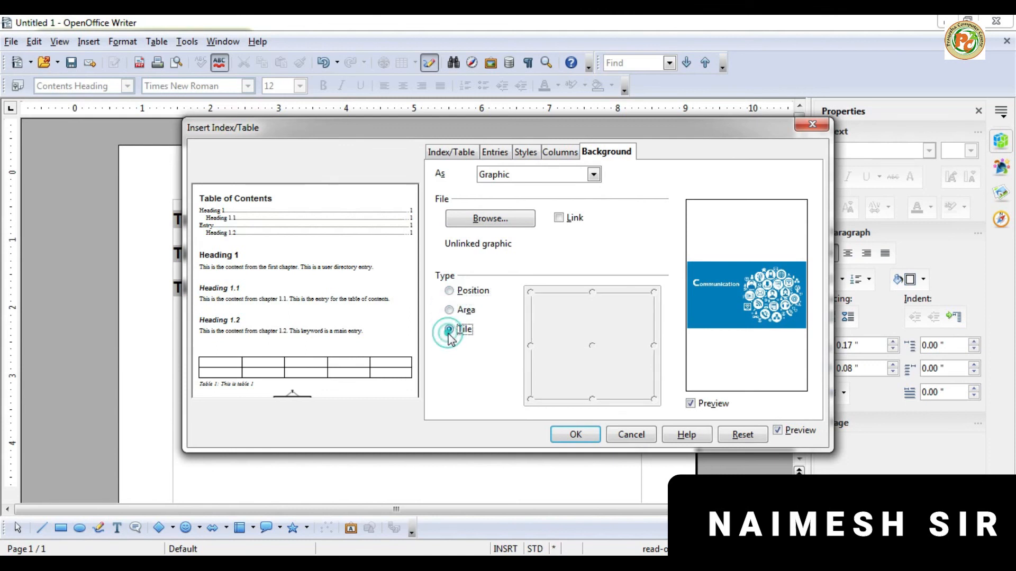
{"action": "left_click", "coordinate": [560, 437]}
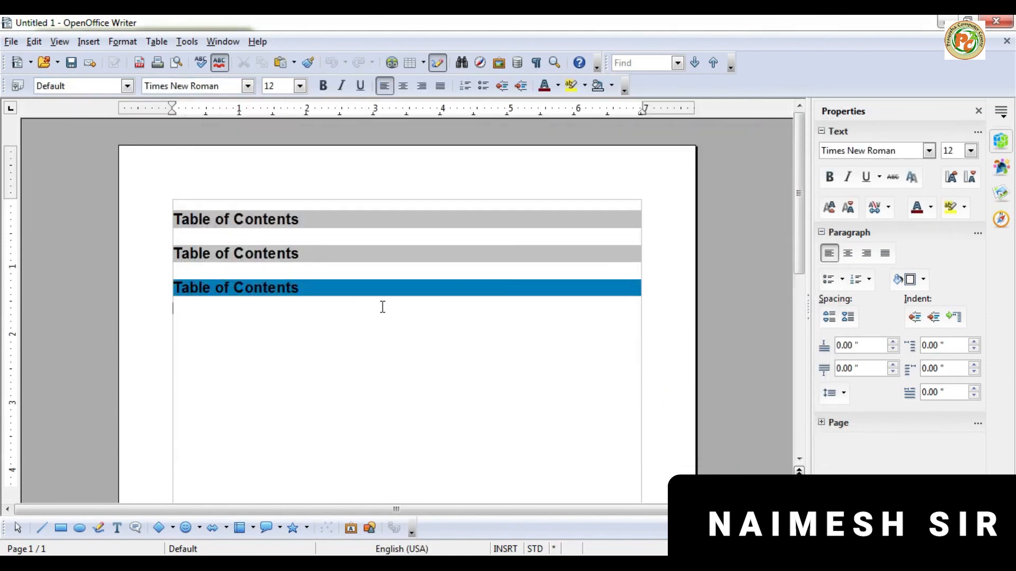
{"action": "left_click", "coordinate": [382, 297]}
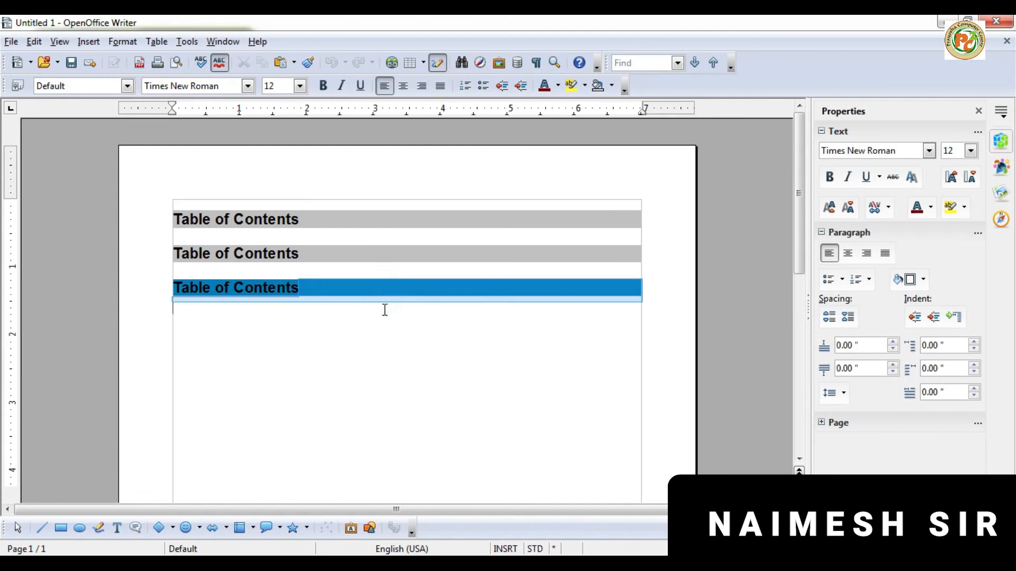
{"action": "left_click", "coordinate": [393, 302]}
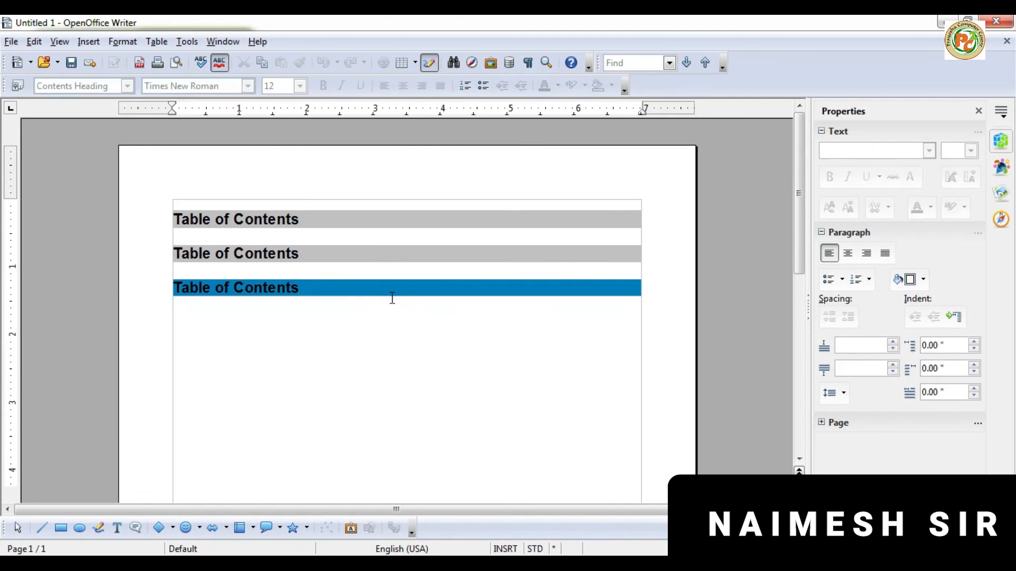
Insert another Table of Contents index below the image-backed one, with a Green 7 background color
{"action": "left_click", "coordinate": [352, 330]}
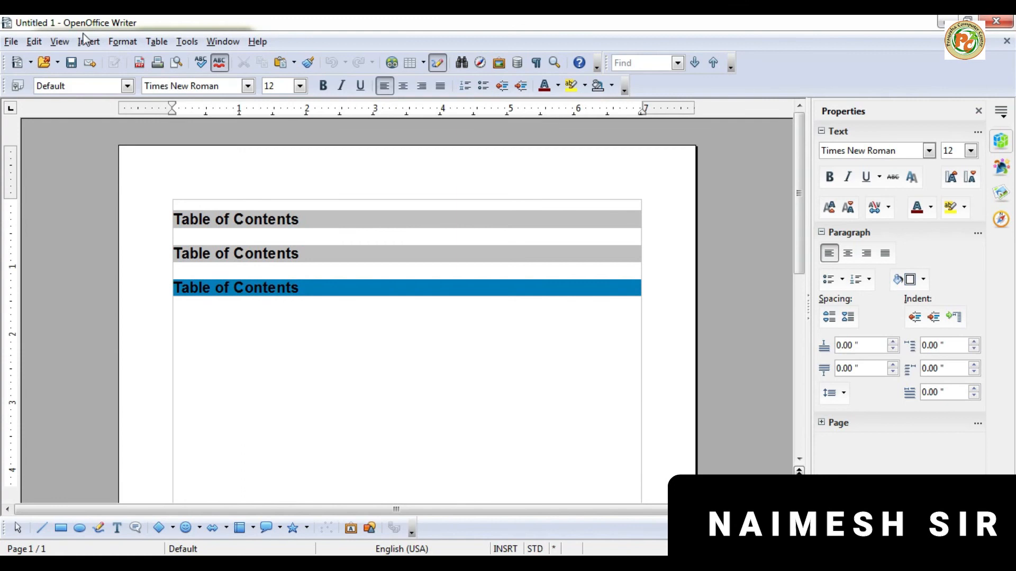
{"action": "left_click", "coordinate": [86, 42]}
{"action": "left_click", "coordinate": [156, 303]}
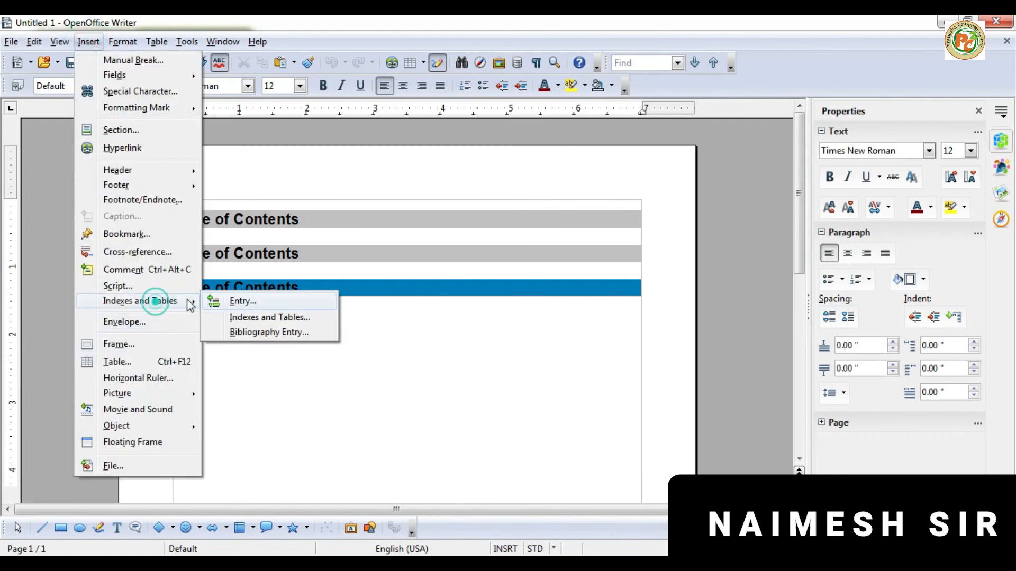
{"action": "left_click", "coordinate": [281, 317]}
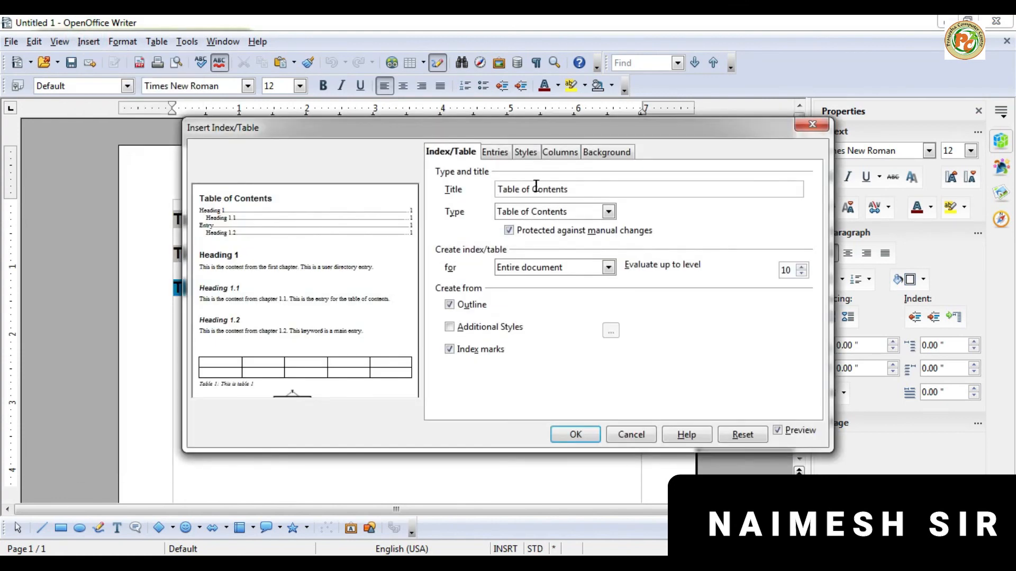
{"action": "left_click", "coordinate": [586, 152]}
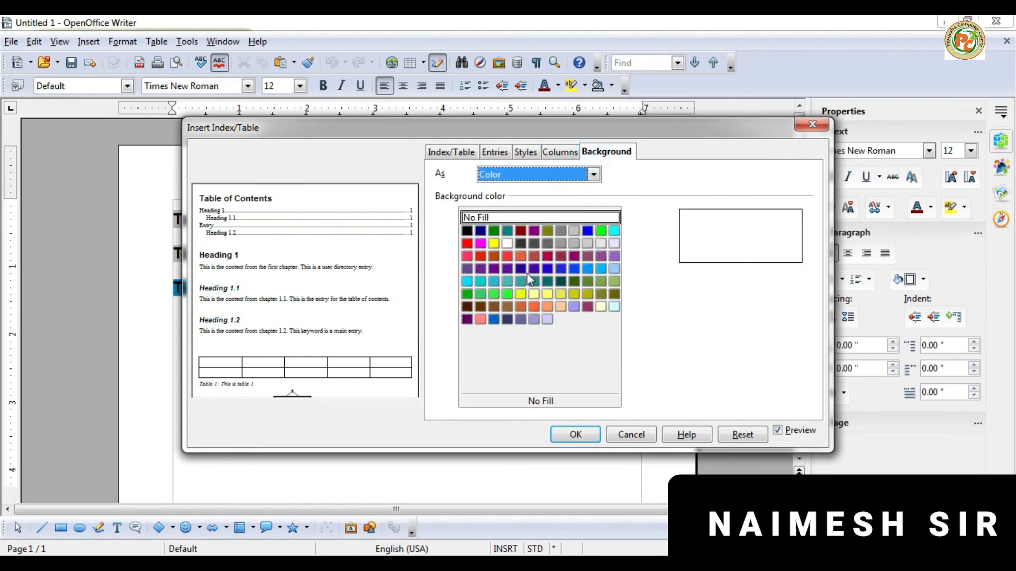
{"action": "left_click", "coordinate": [493, 295]}
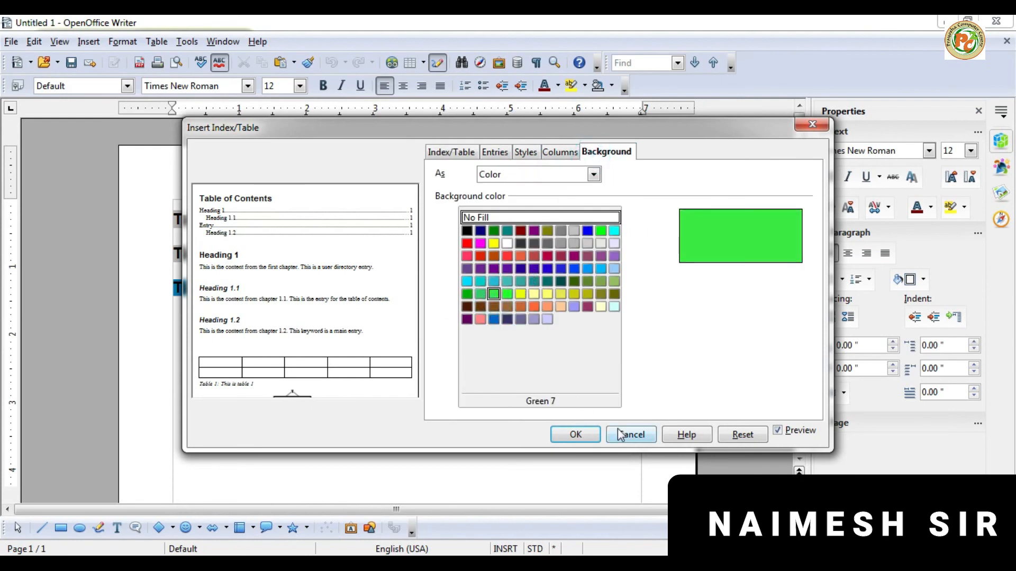
{"action": "left_click", "coordinate": [575, 434]}
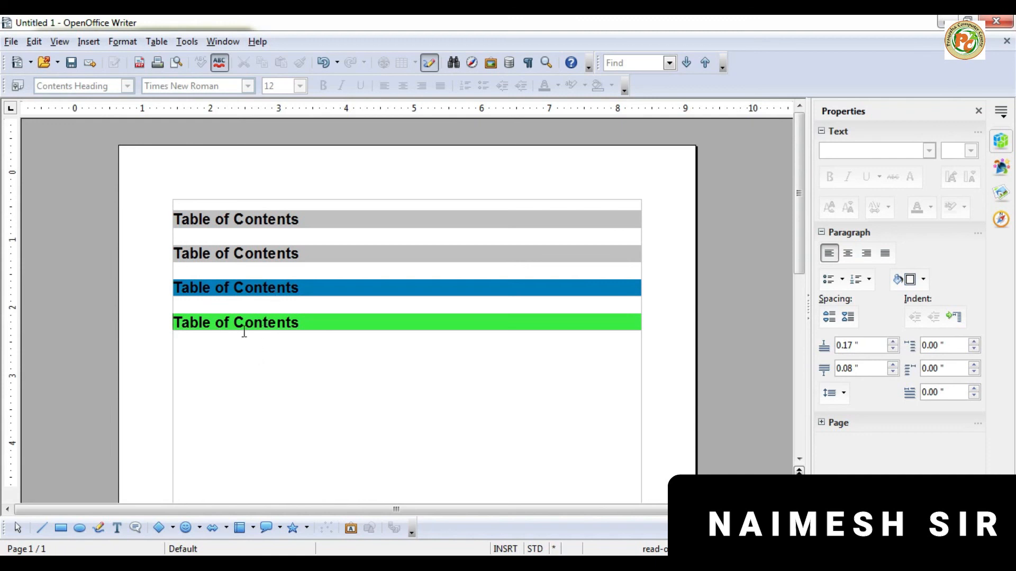
Remove the green background from the last table of contents by setting its background color to No Fill
{"action": "left_click", "coordinate": [88, 43]}
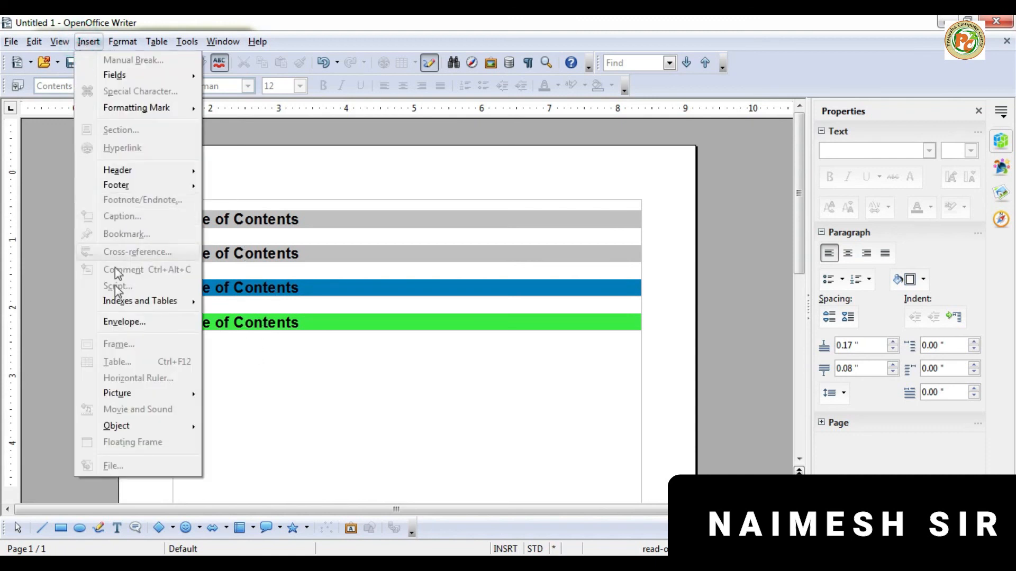
{"action": "mouse_move", "coordinate": [141, 304]}
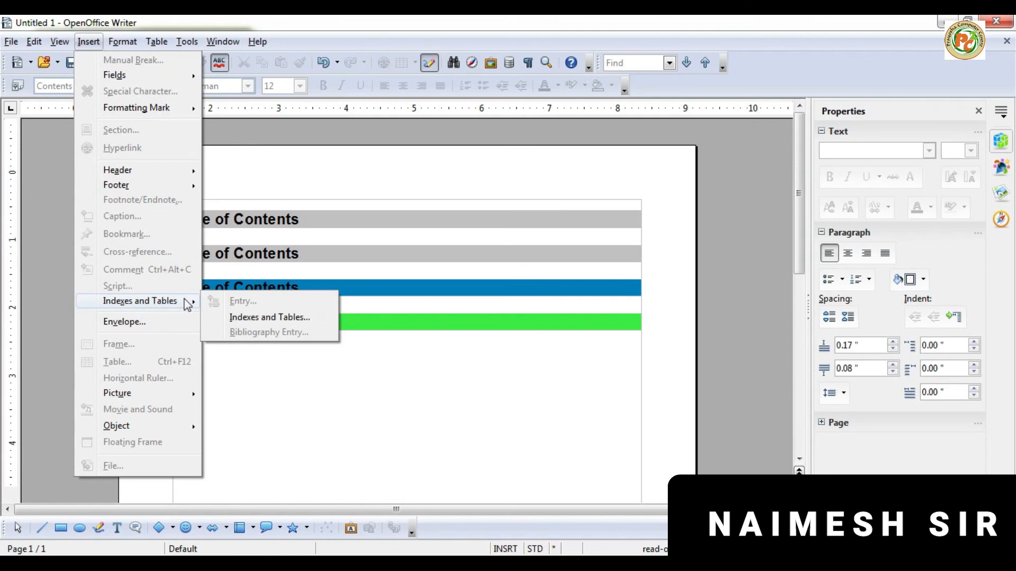
{"action": "left_click", "coordinate": [259, 317]}
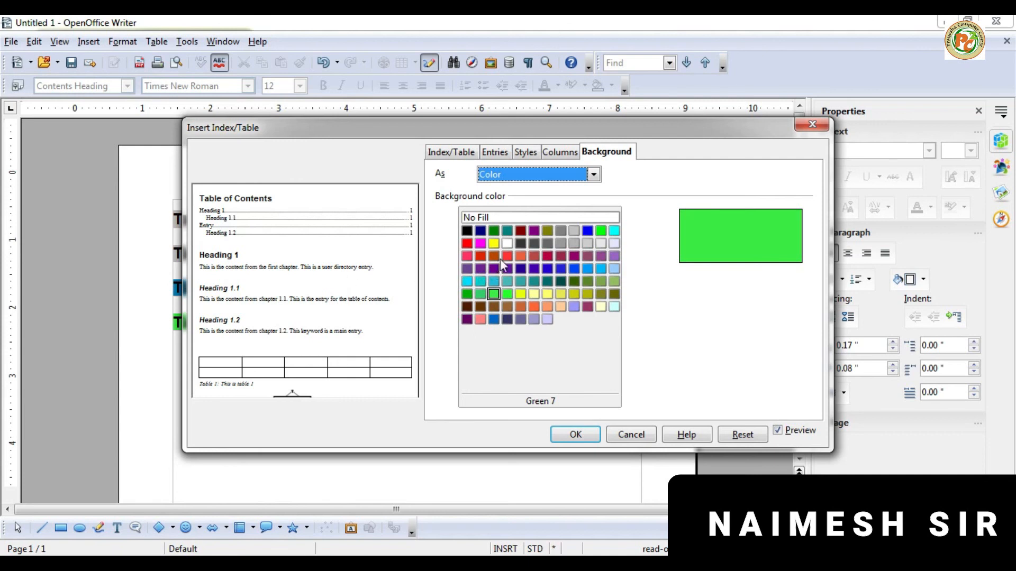
{"action": "left_click", "coordinate": [517, 217]}
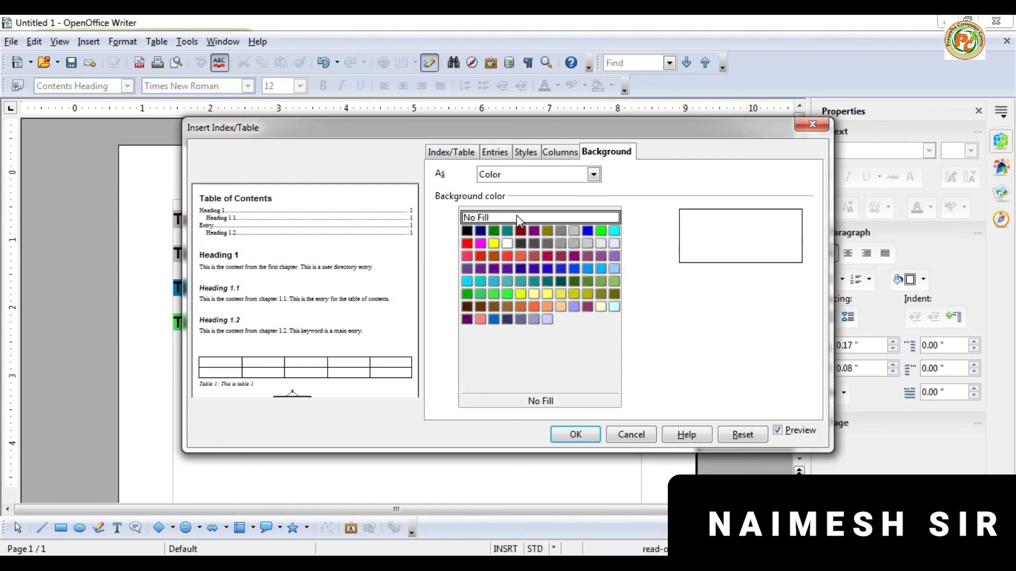
{"action": "left_click", "coordinate": [578, 433]}
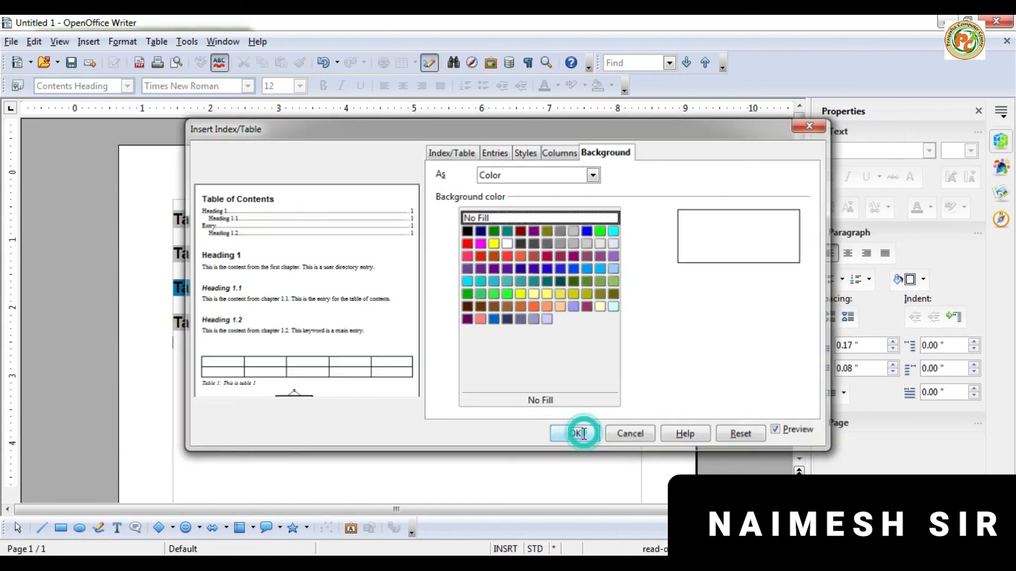
Switch the third table of contents' background from Graphic to Color and set it to No Fill
{"action": "left_click", "coordinate": [348, 293]}
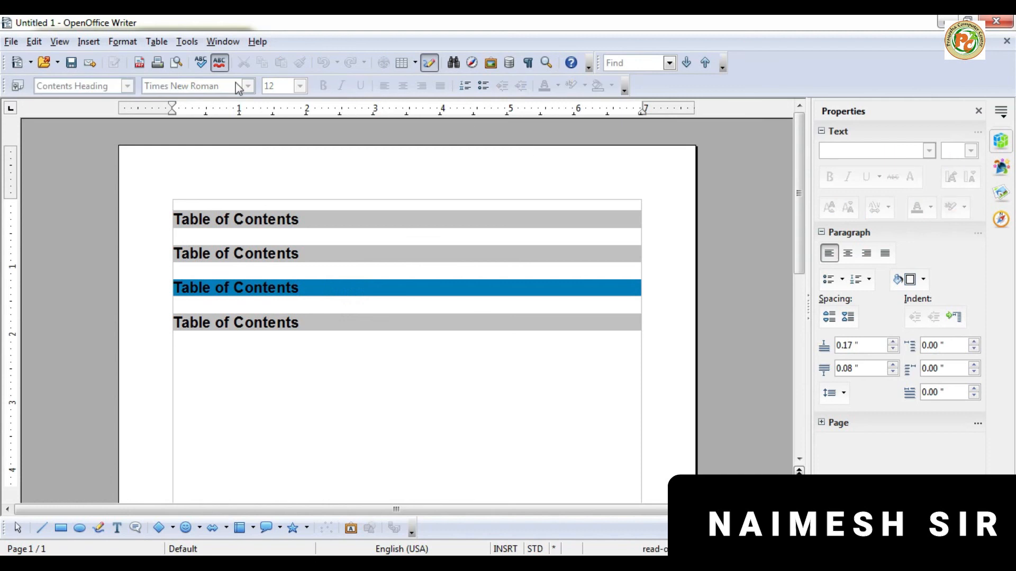
{"action": "left_click", "coordinate": [89, 41]}
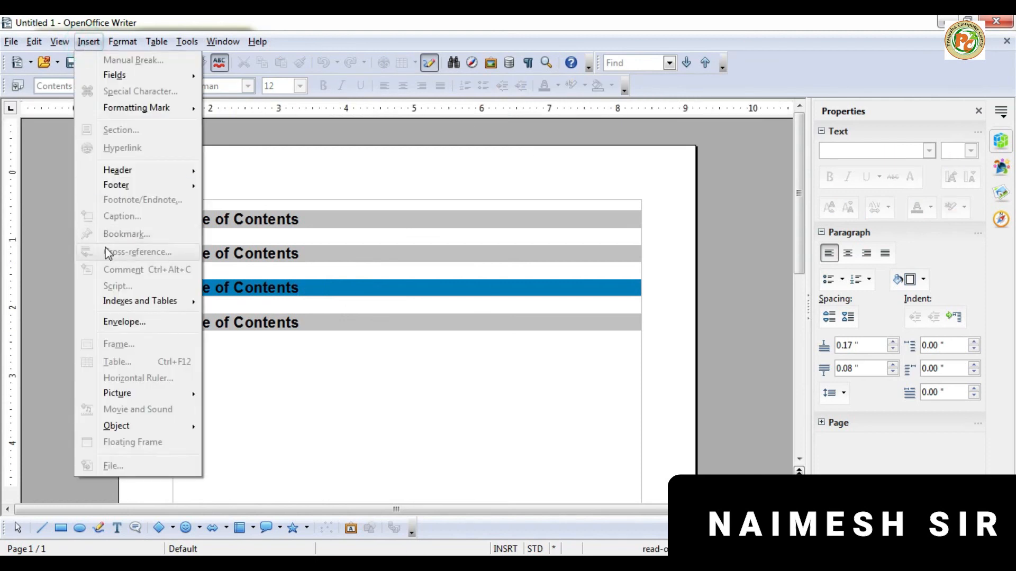
{"action": "mouse_move", "coordinate": [151, 300]}
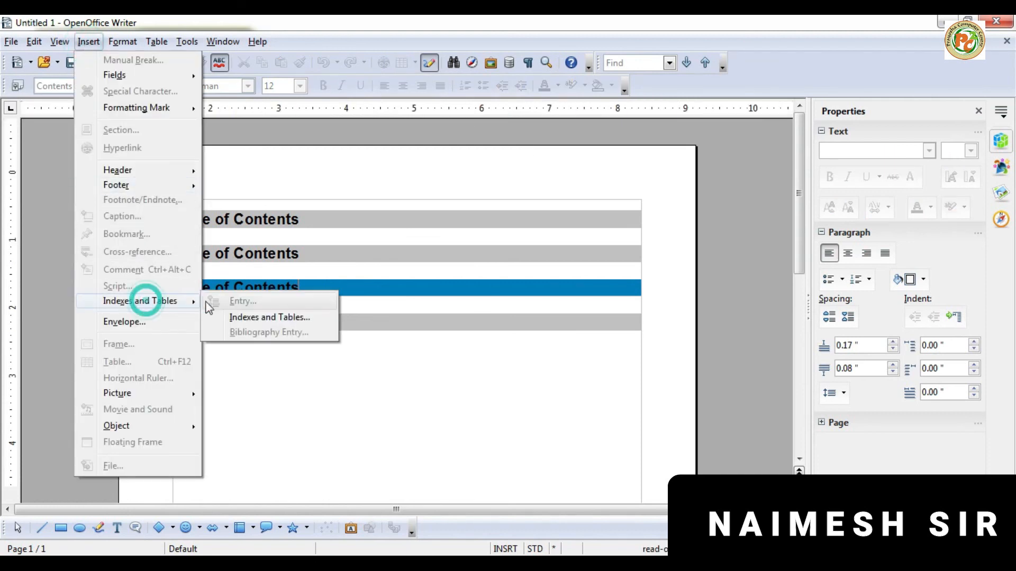
{"action": "left_click", "coordinate": [263, 317]}
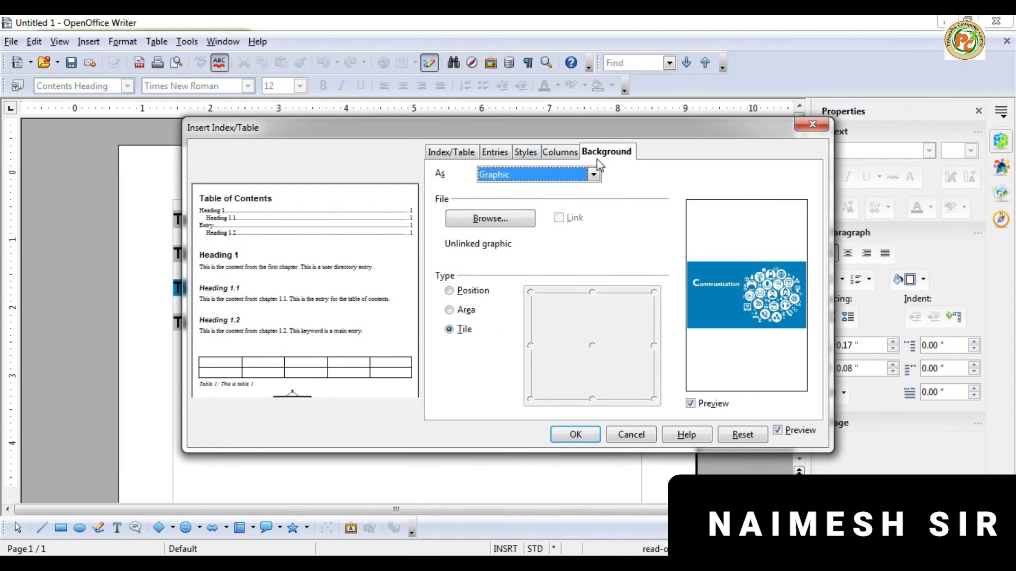
{"action": "left_click", "coordinate": [586, 175]}
{"action": "left_click", "coordinate": [516, 192]}
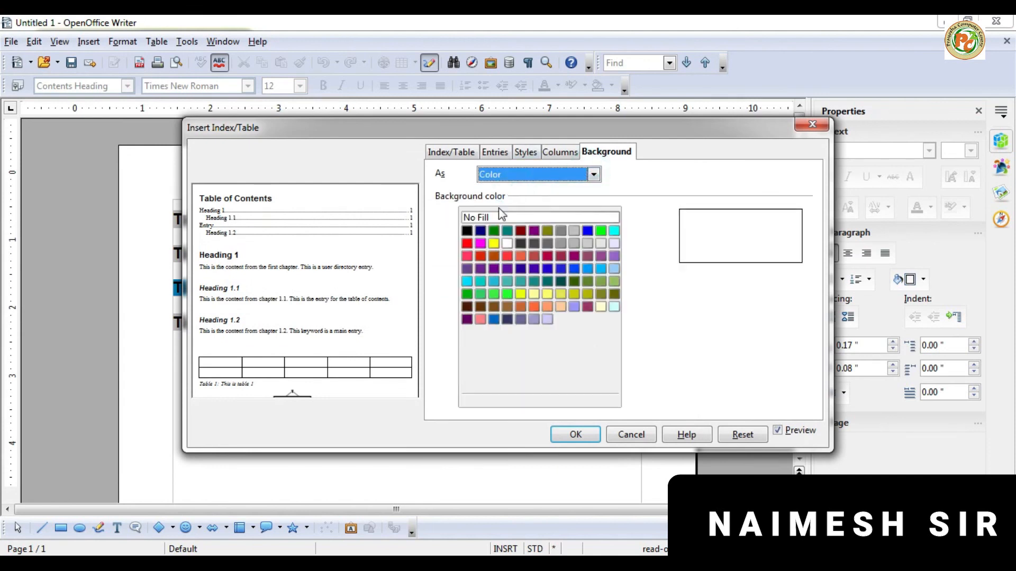
{"action": "left_click", "coordinate": [500, 217]}
{"action": "left_click", "coordinate": [559, 434]}
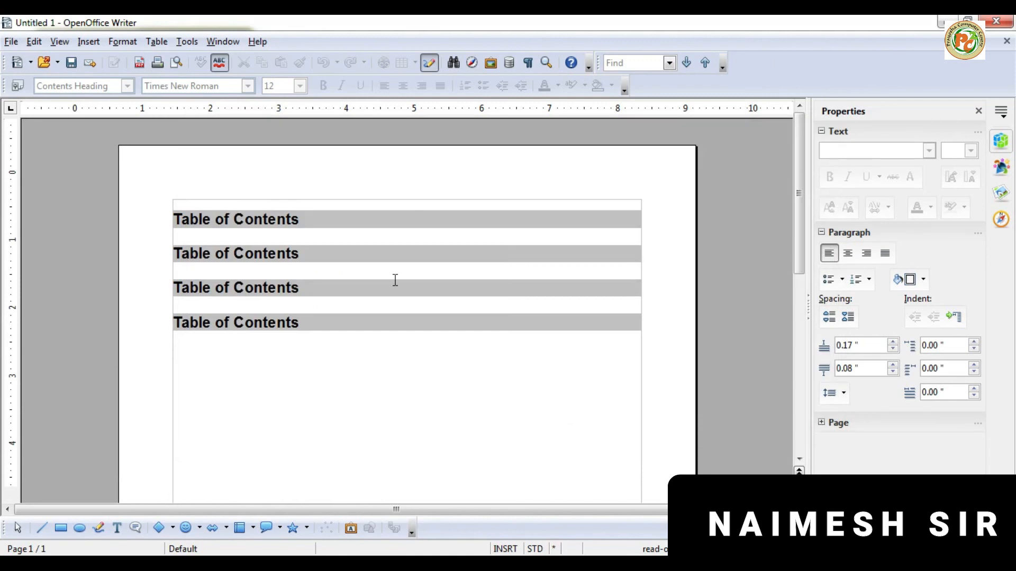
Save the document as an ODF text document named Session 6 in the 10 CBSE folder
{"action": "left_click", "coordinate": [11, 41]}
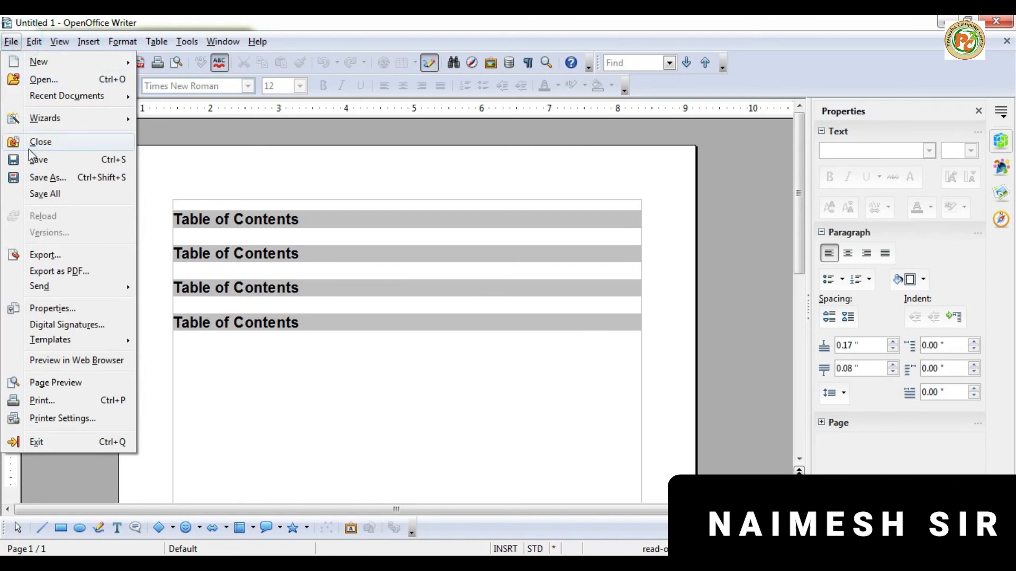
{"action": "left_click", "coordinate": [36, 162]}
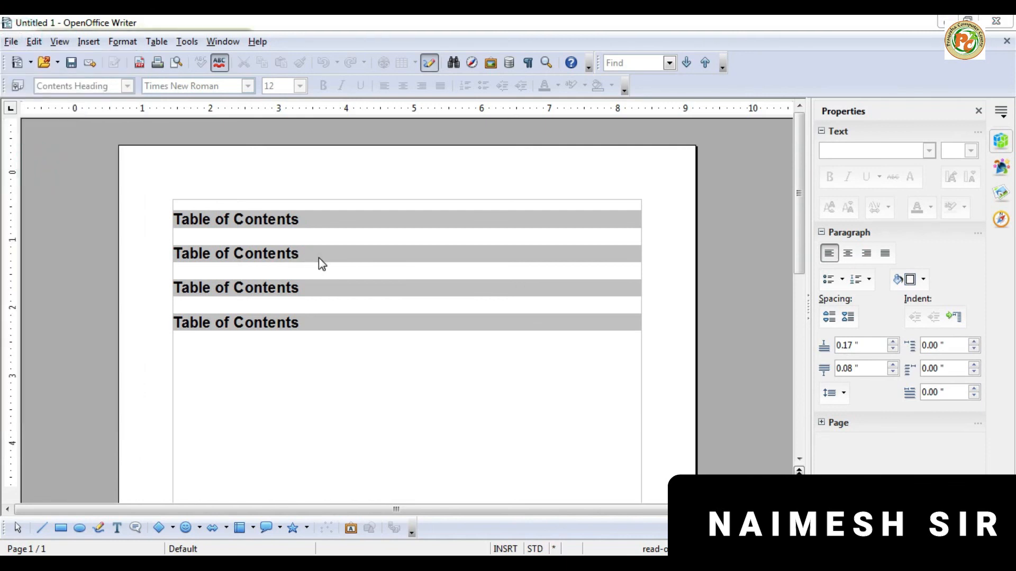
{"action": "type", "text": "Session 6"}
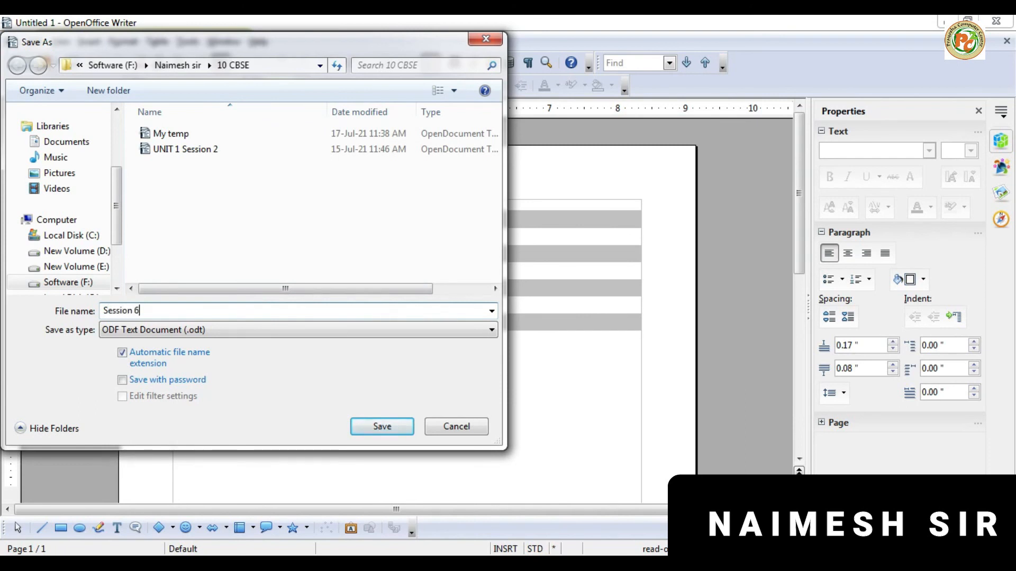
{"action": "key", "text": "Return"}
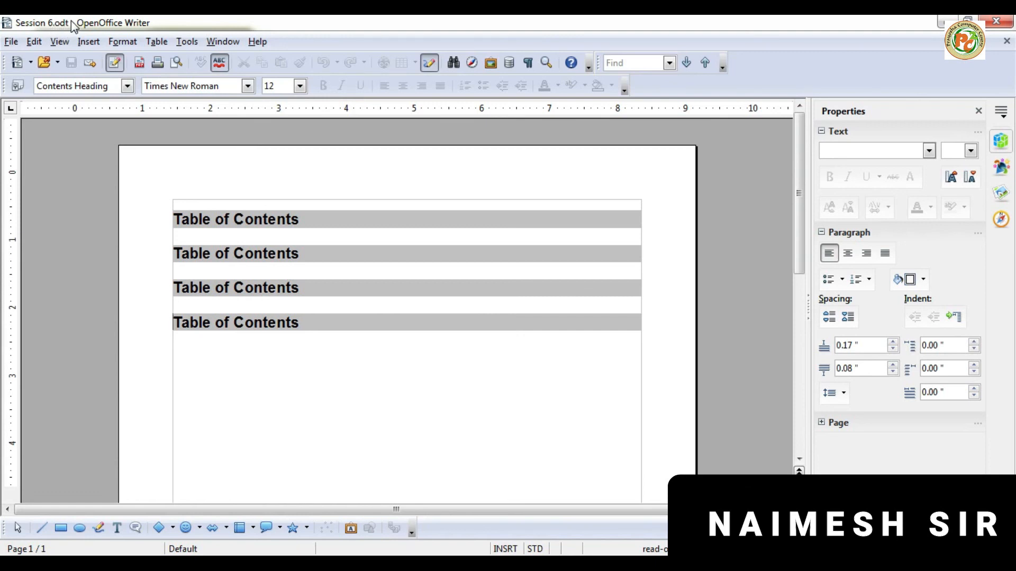
Review the first table of contents' title and type, entries, styles and background settings, and close them without changes
{"action": "right_click", "coordinate": [267, 351]}
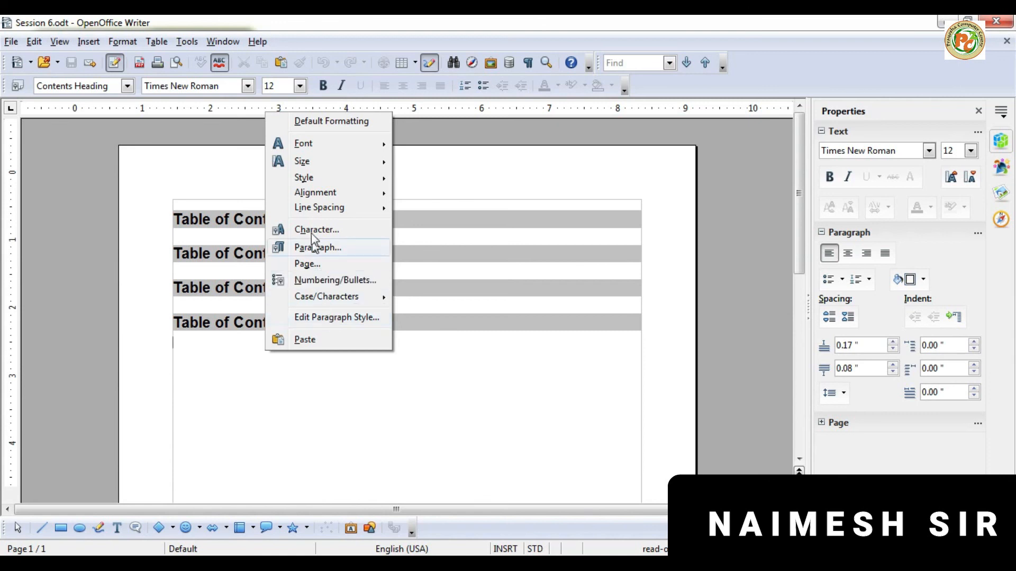
{"action": "left_click", "coordinate": [245, 217]}
{"action": "right_click", "coordinate": [245, 218]}
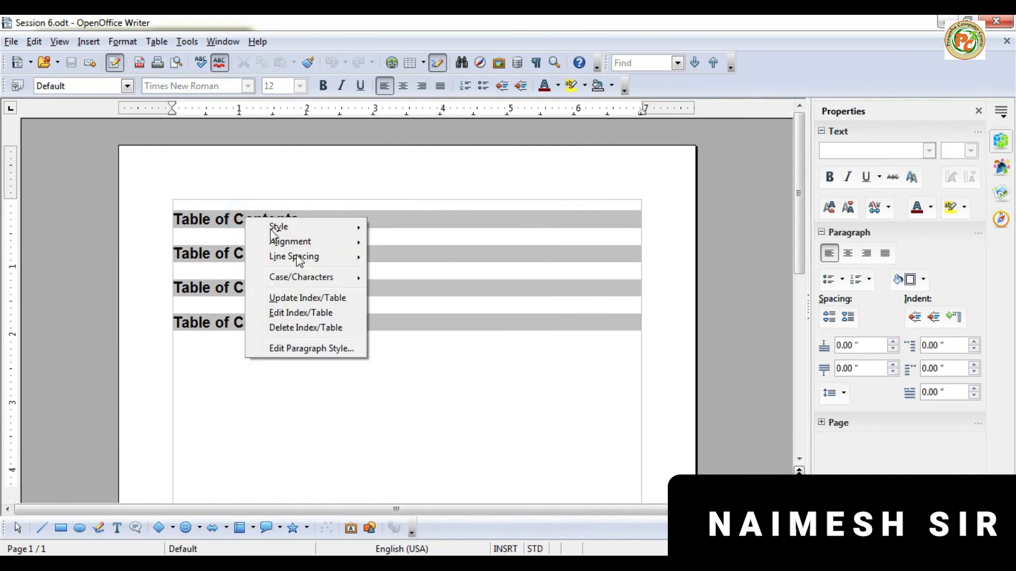
{"action": "left_click", "coordinate": [319, 313]}
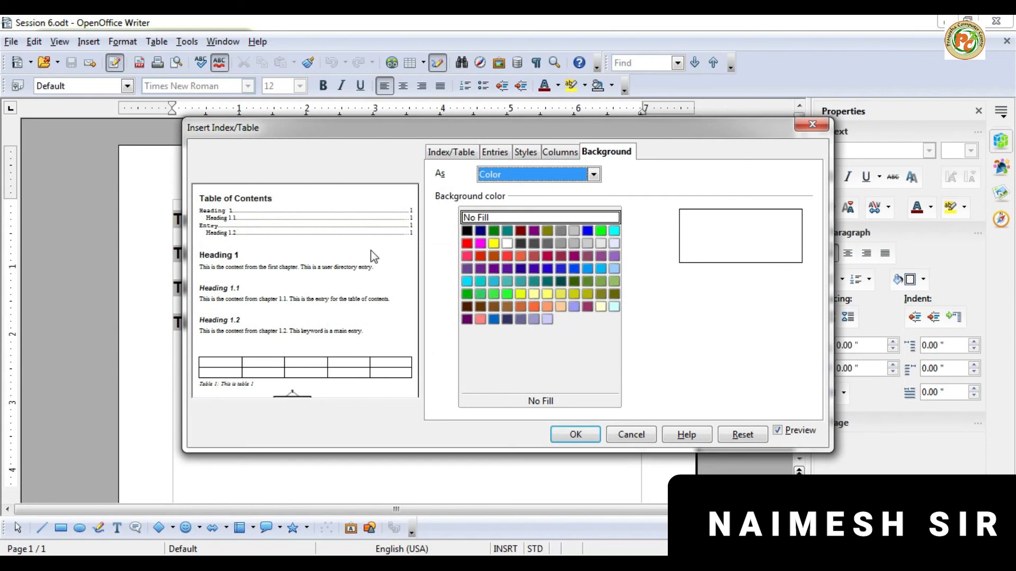
{"action": "left_click", "coordinate": [452, 152]}
{"action": "left_click", "coordinate": [495, 153]}
{"action": "left_click", "coordinate": [525, 152]}
{"action": "left_click", "coordinate": [606, 152]}
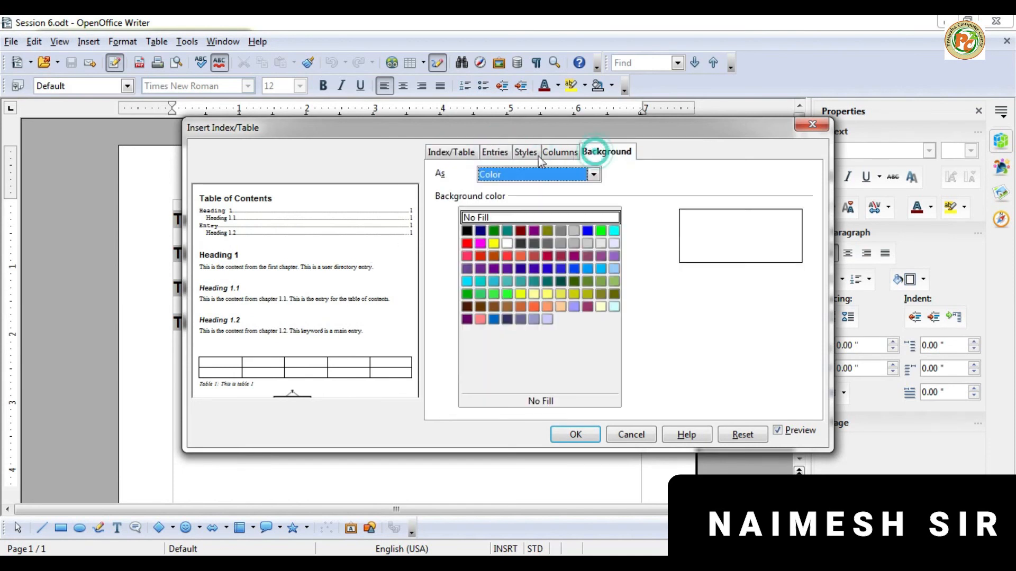
{"action": "left_click", "coordinate": [452, 152]}
{"action": "left_click", "coordinate": [531, 195]}
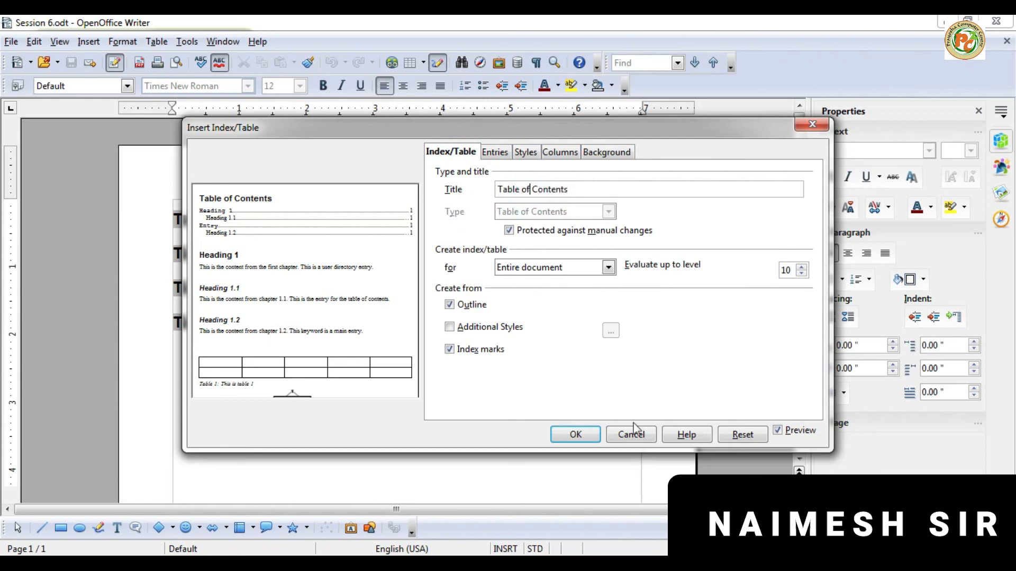
{"action": "left_click", "coordinate": [614, 430]}
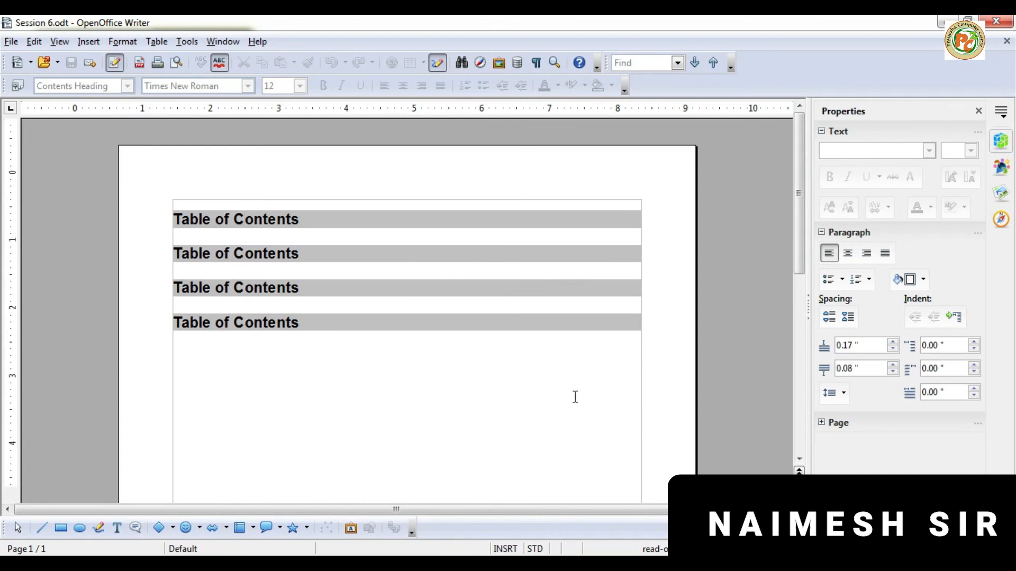
Update the second table of contents
{"action": "right_click", "coordinate": [405, 259]}
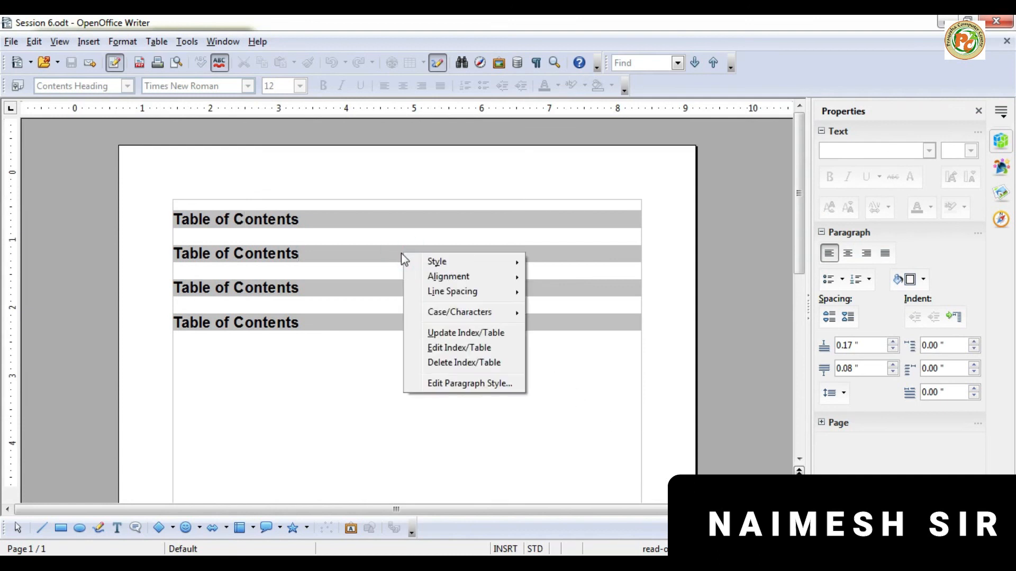
{"action": "left_click", "coordinate": [464, 333]}
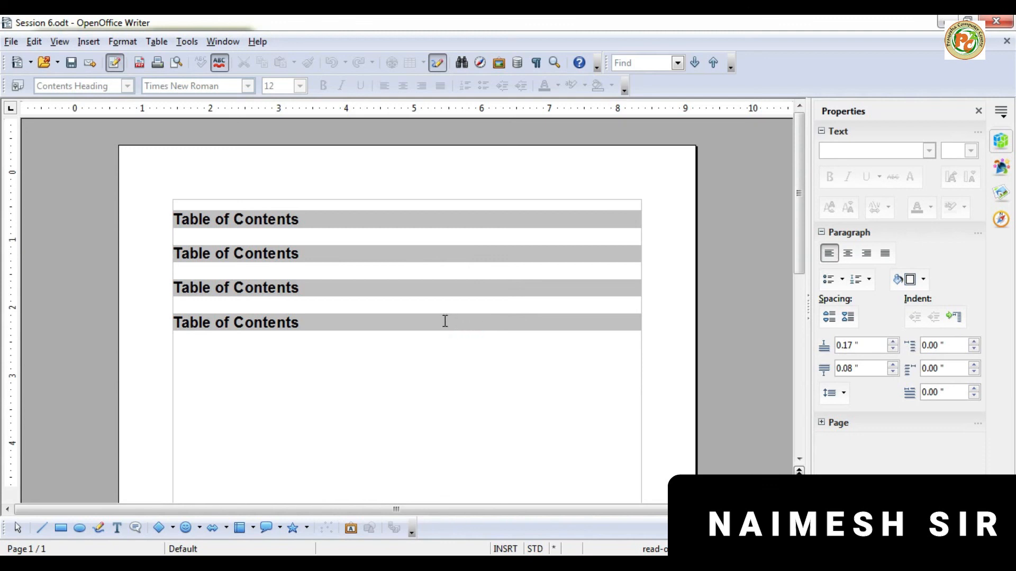